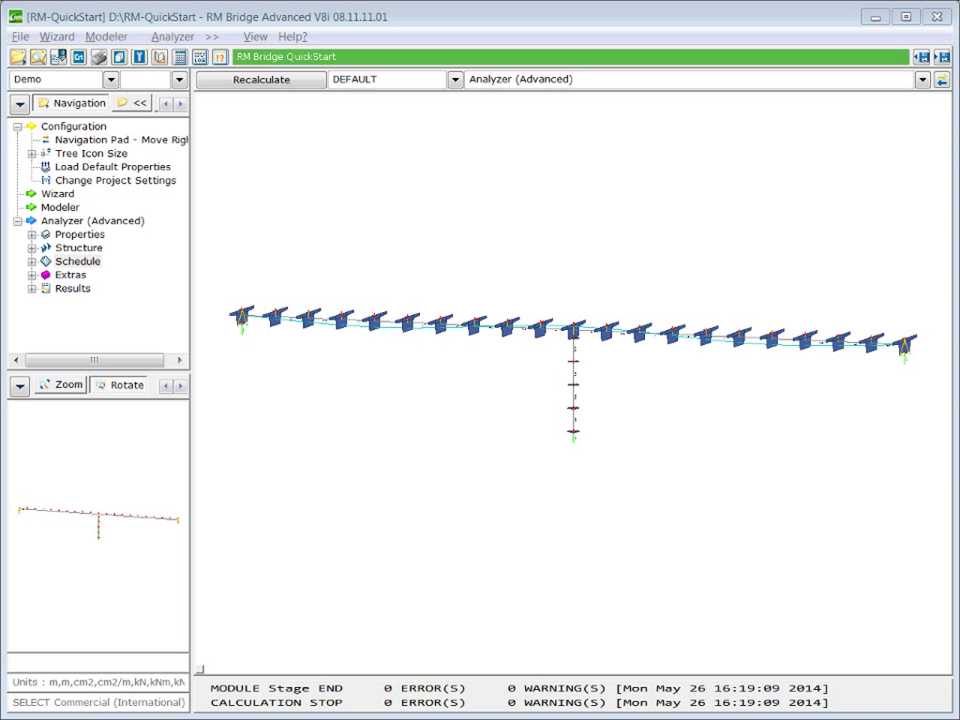
Create a load management entry CS that sums total results into load cases CS-SUM and STG-SUM.
click(36, 262)
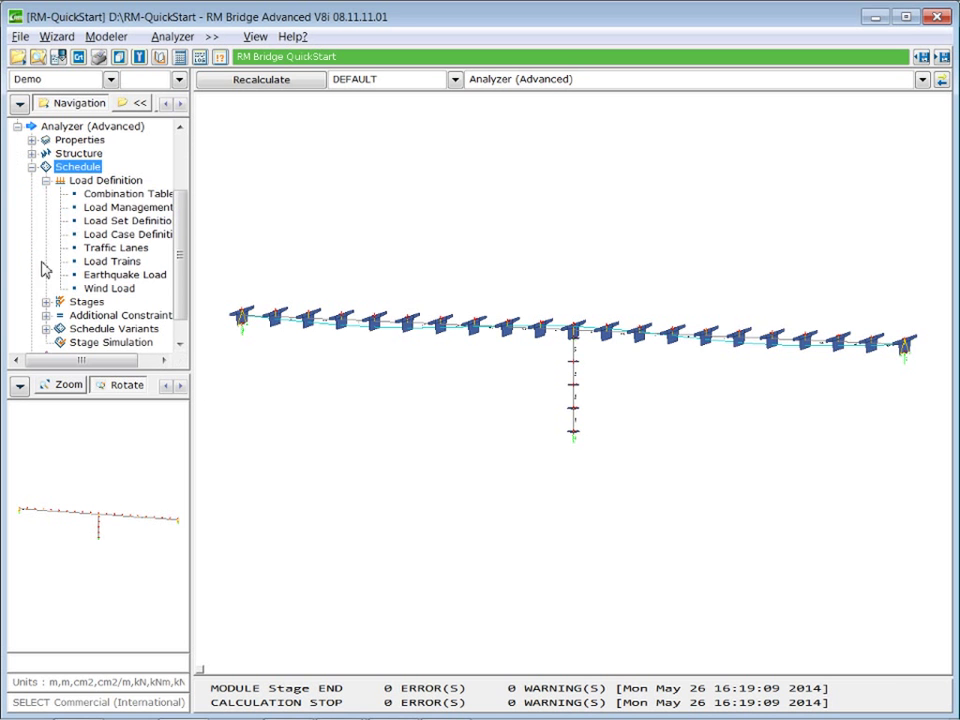
click(118, 209)
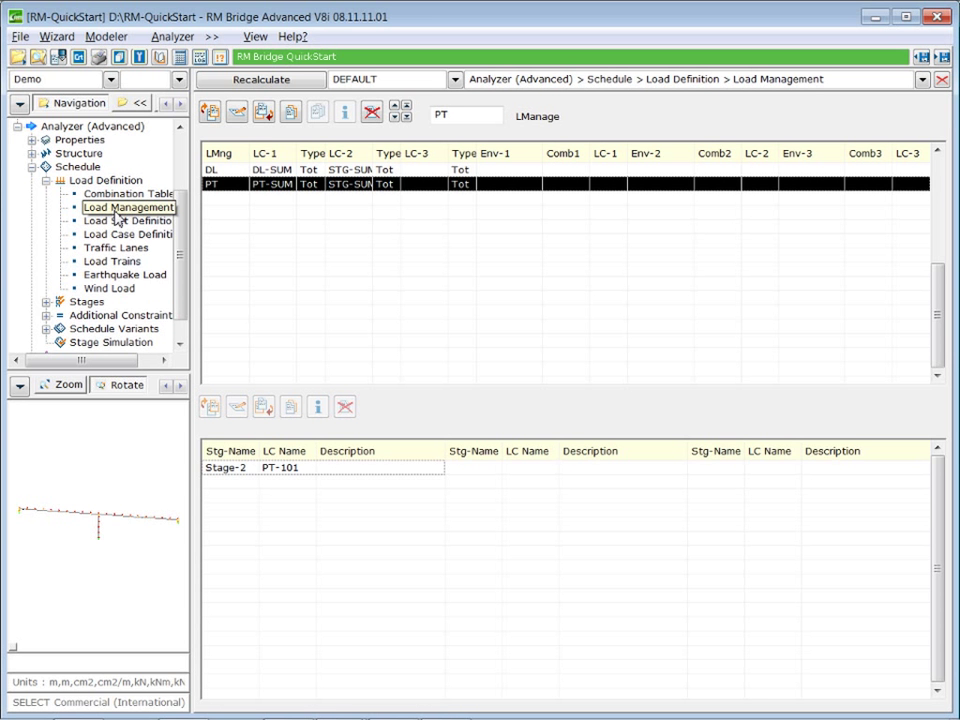
click(263, 112)
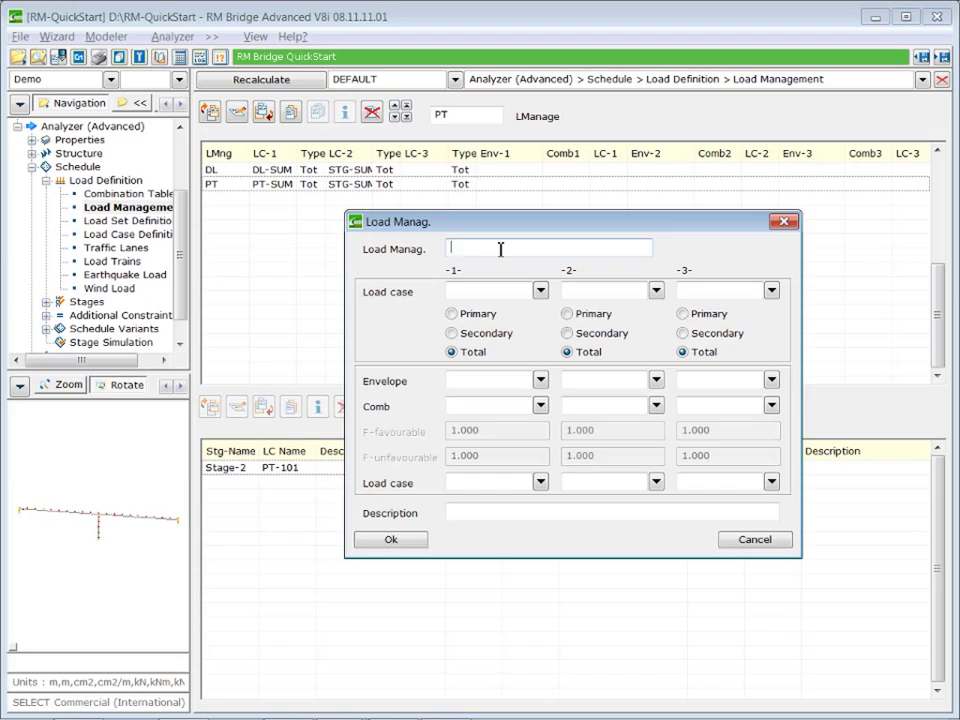
text(CS)
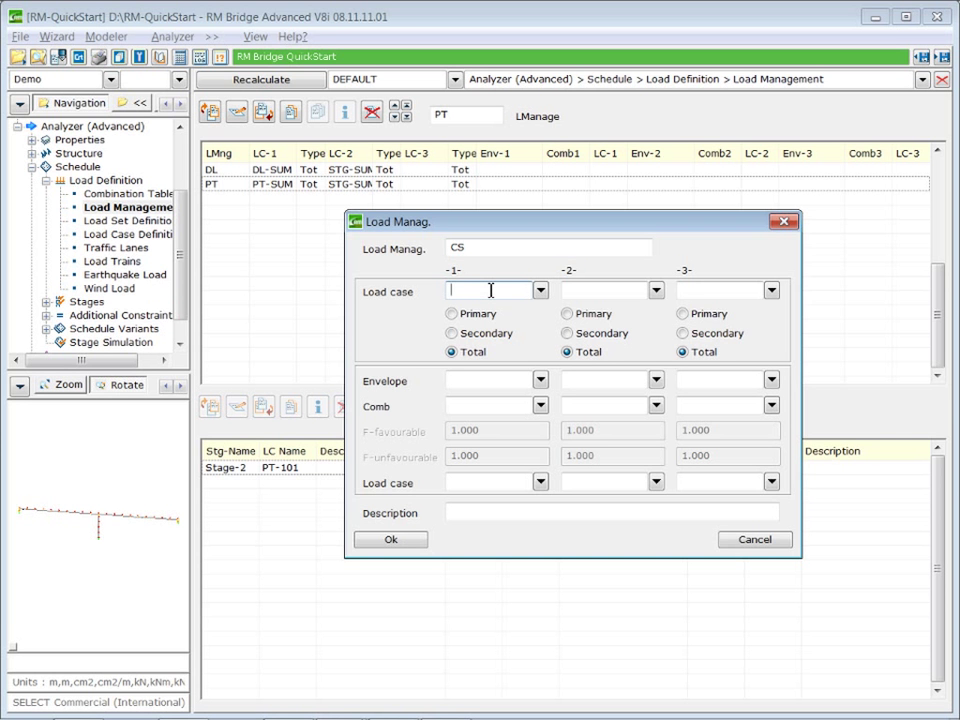
click(491, 290)
text(CS-SUM)
click(596, 290)
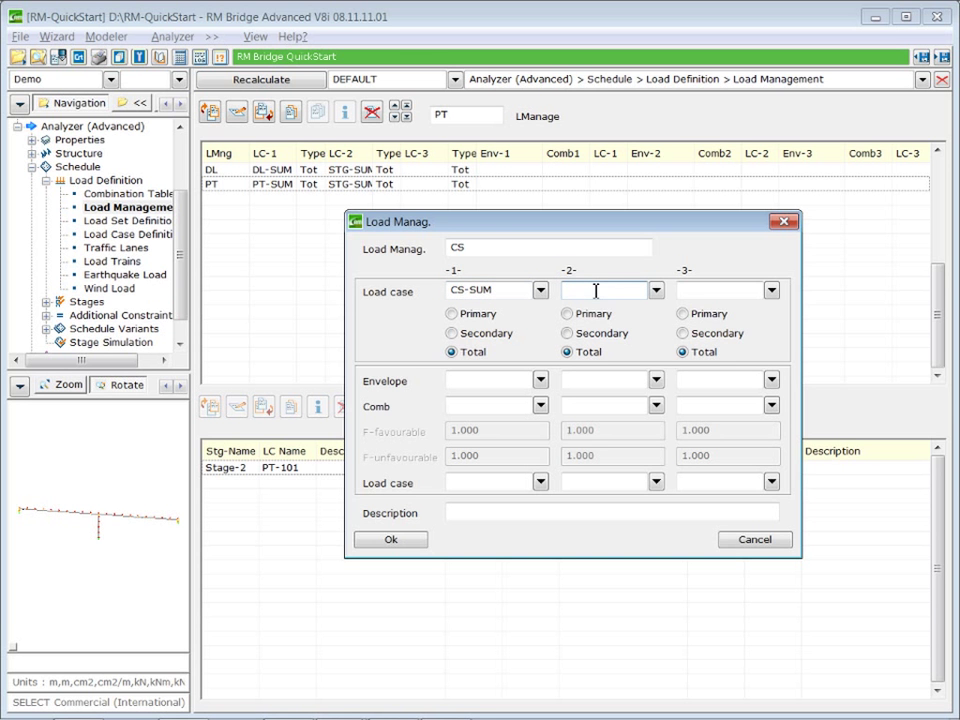
text(STG-SUM)
click(388, 541)
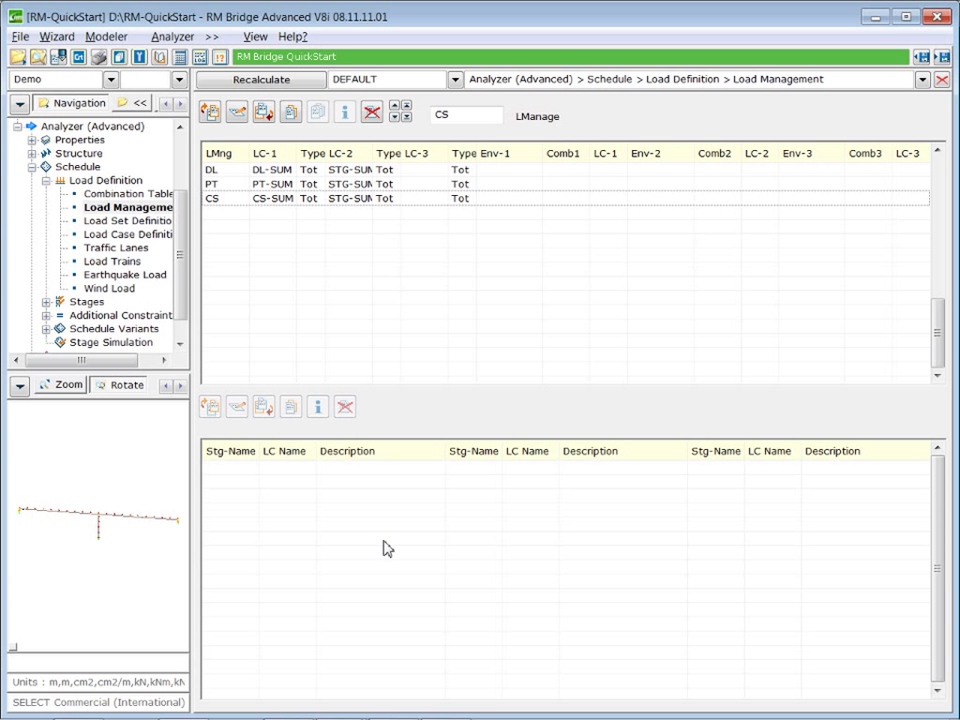
Create the permanent load case CS-STG1 with load management CS and the description "creep & shrinkage - stage 1".
click(140, 236)
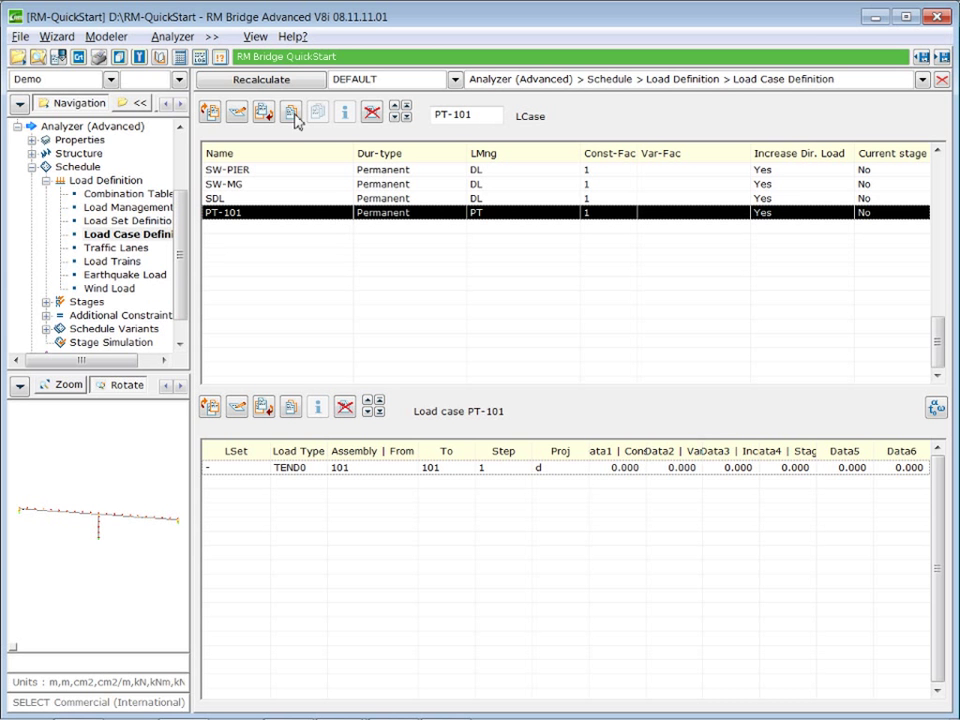
click(263, 113)
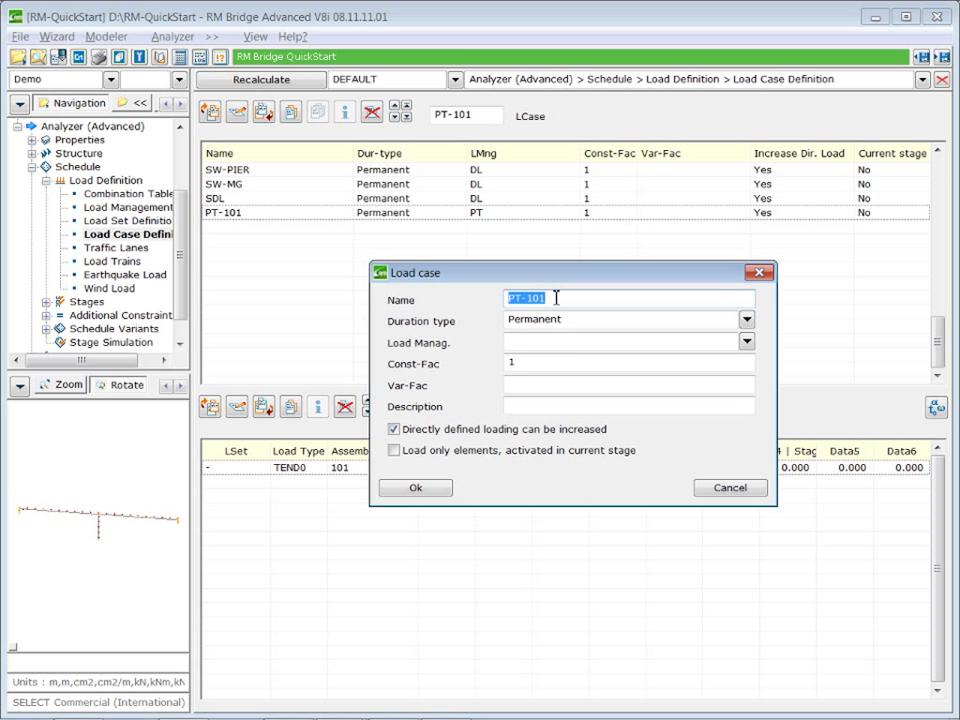
text(CS-STG1)
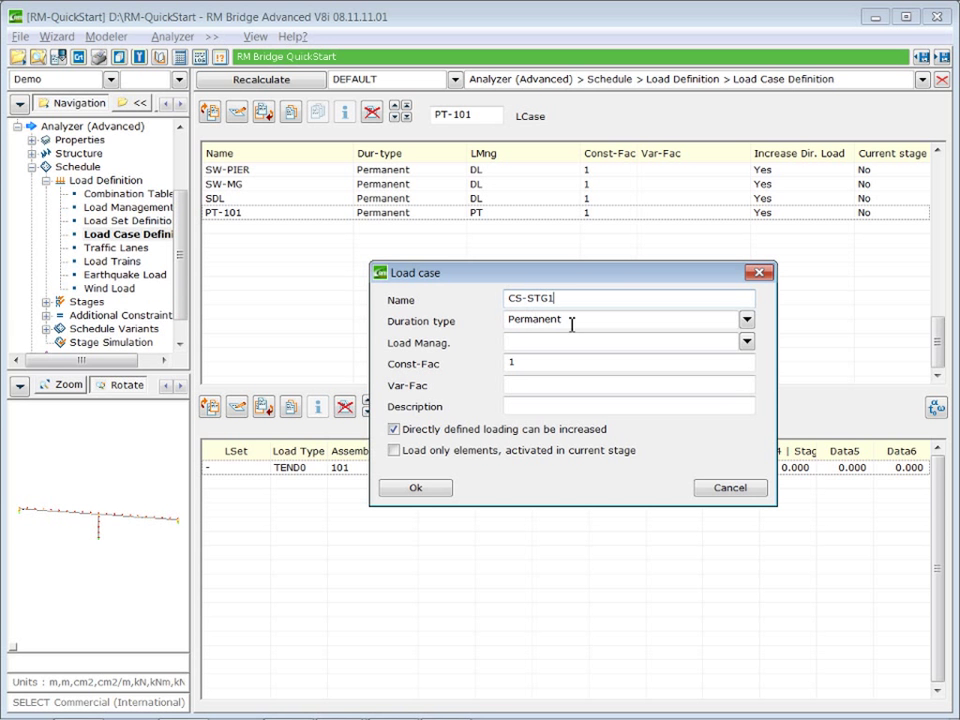
click(580, 319)
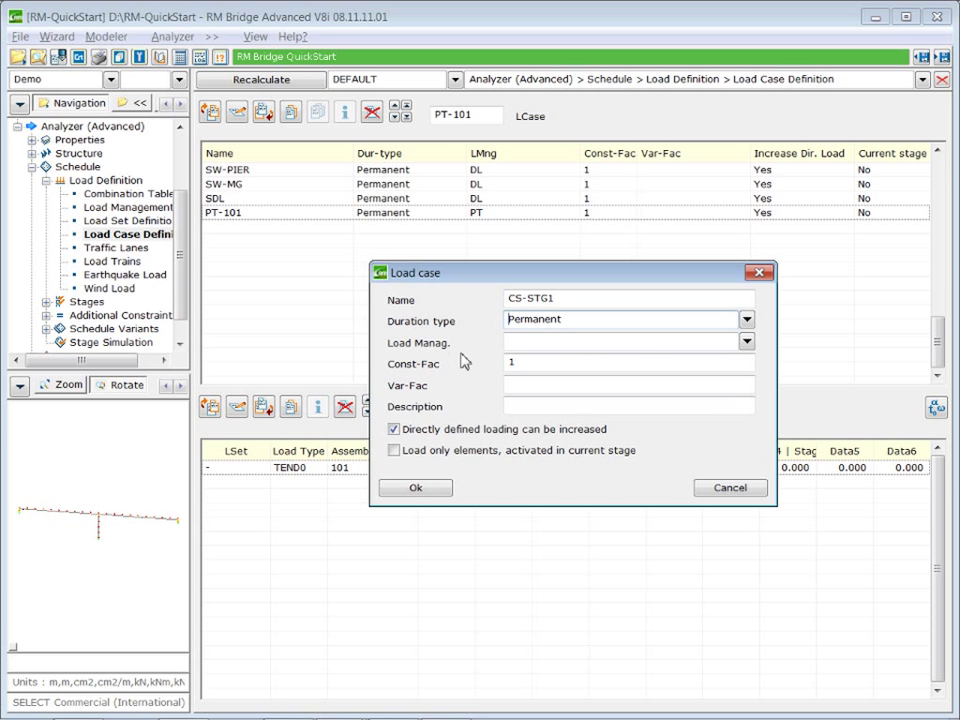
click(746, 343)
click(416, 370)
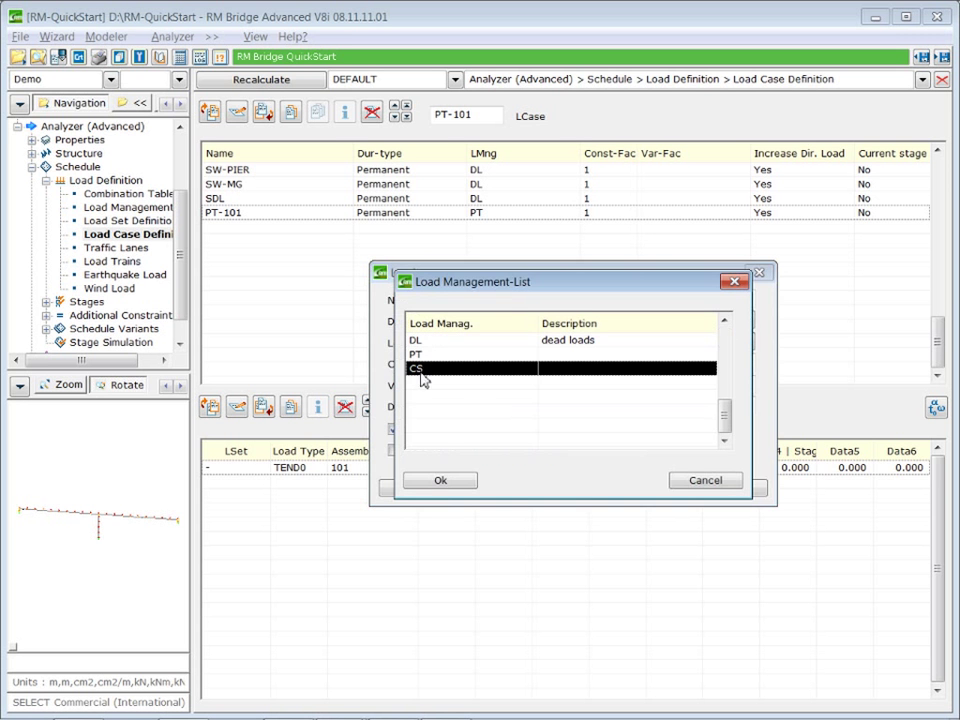
click(439, 480)
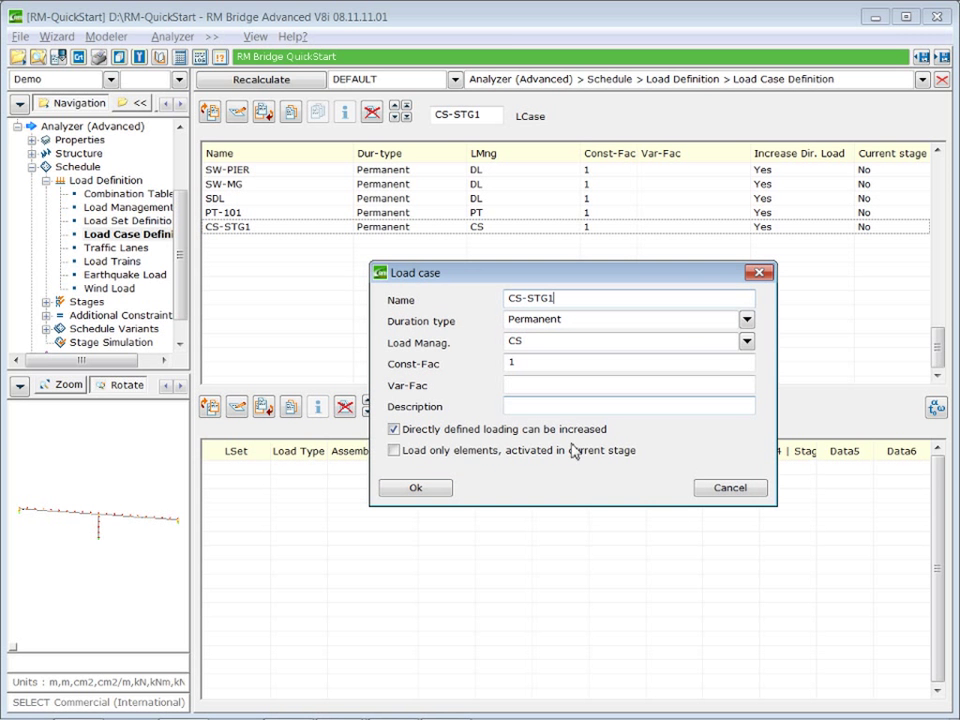
click(545, 405)
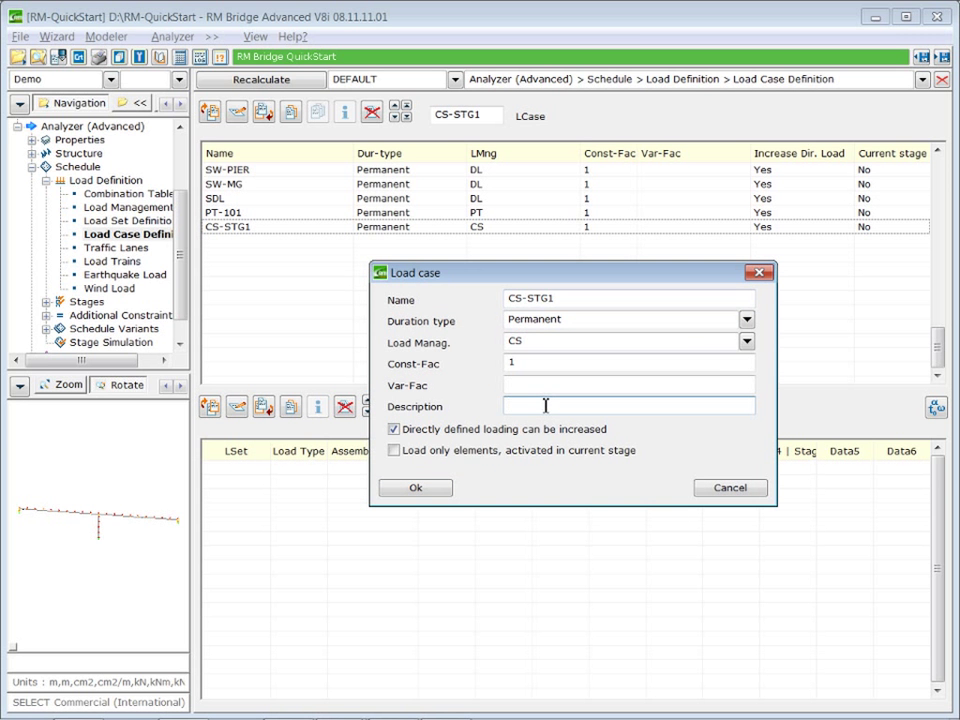
text(creep & shrinkage - stag)
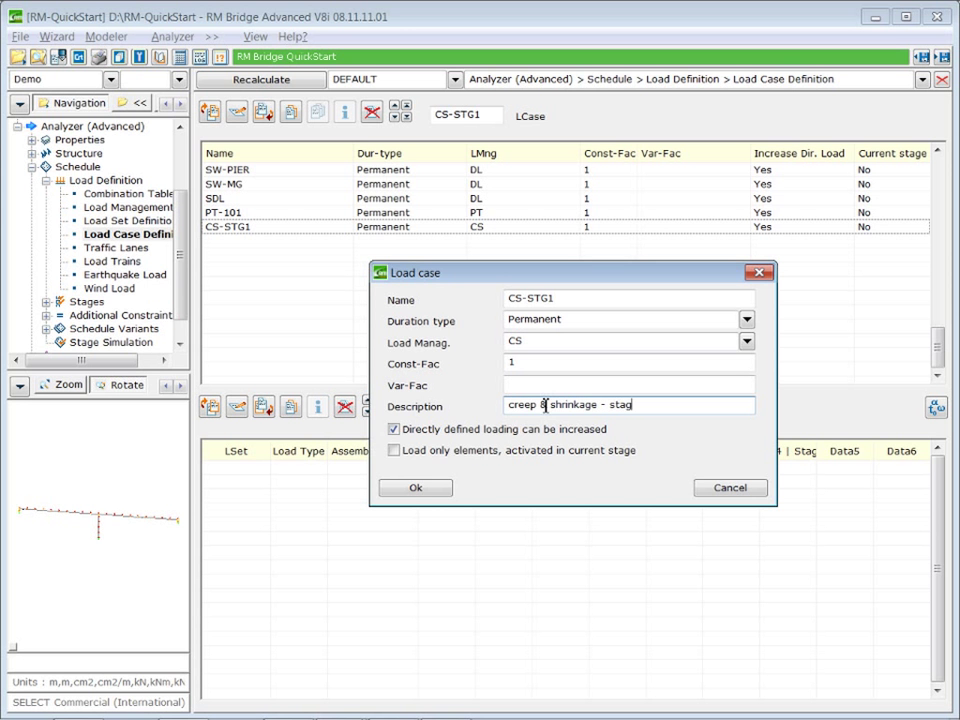
text(e 1)
click(416, 489)
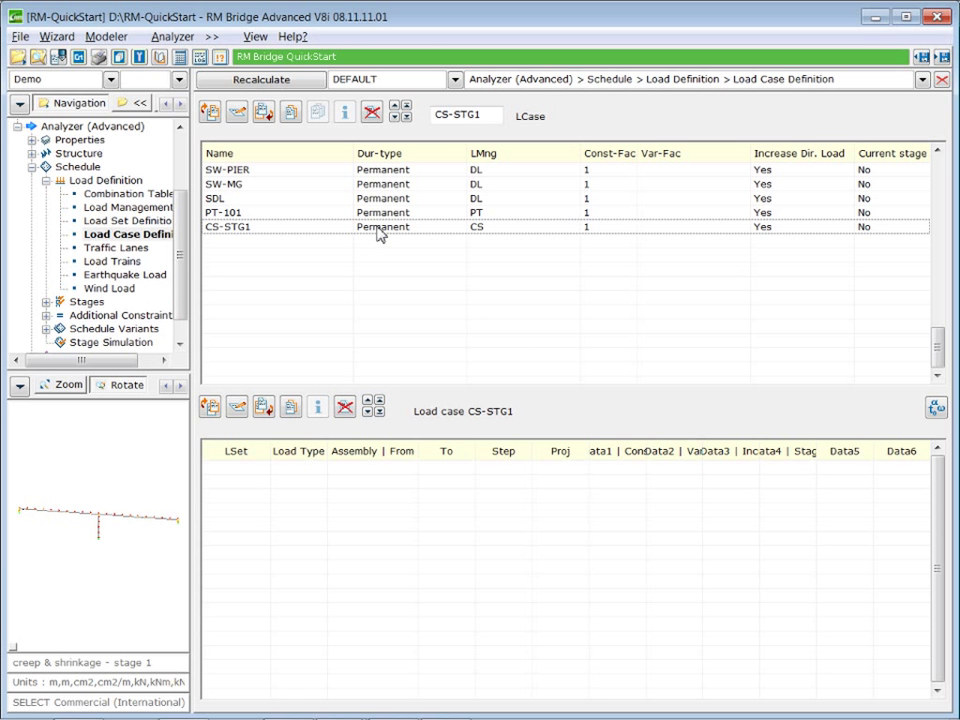
Copy load case CS-STG1 as CS-STG2 with the description "creep & shrinkage - stage 2".
click(319, 231)
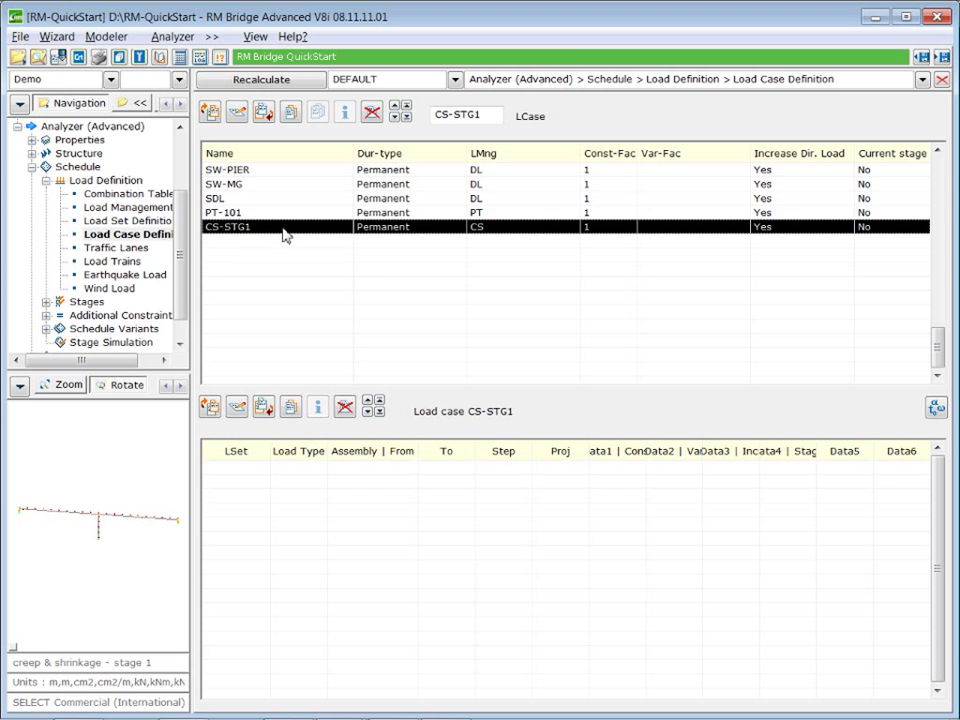
click(290, 115)
click(566, 311)
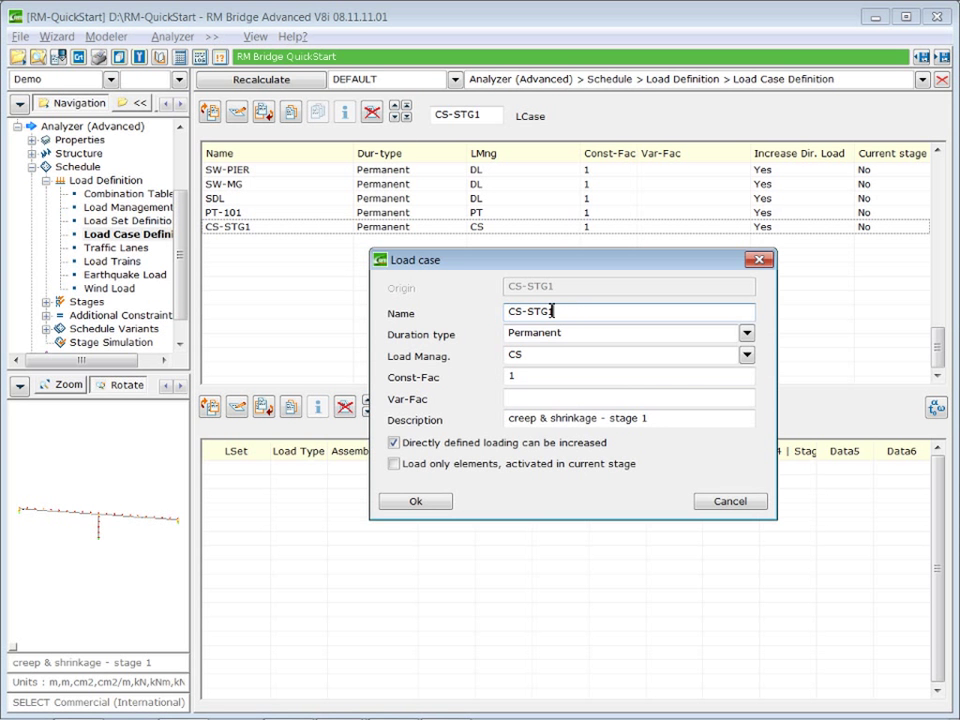
key(shift+Left)
text(2)
triple_click(645, 418)
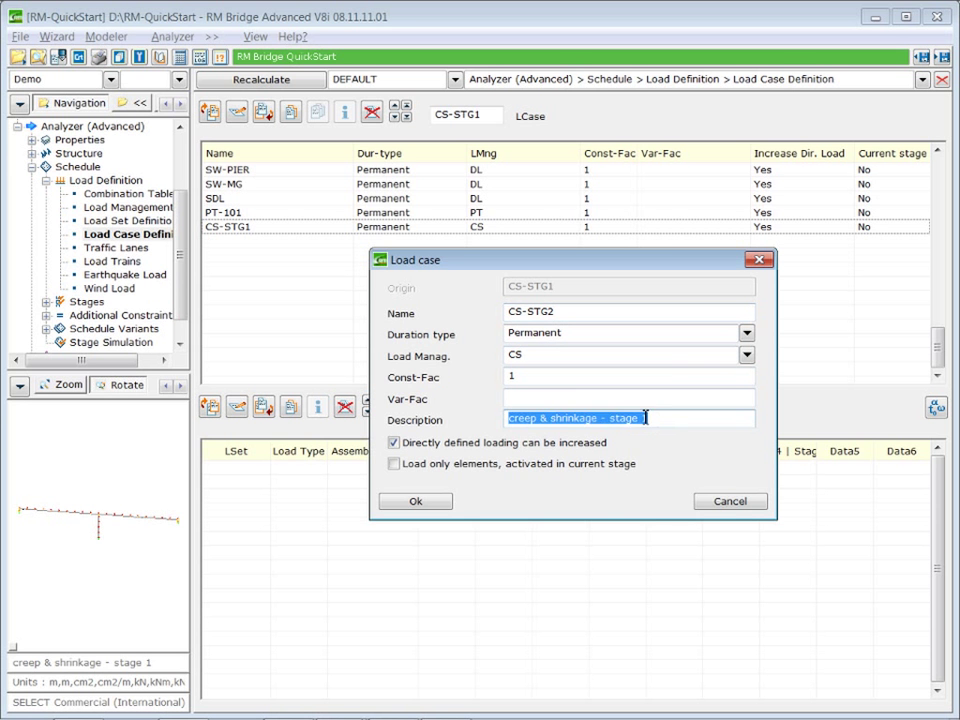
click(645, 418)
key(shift+Left)
text(2)
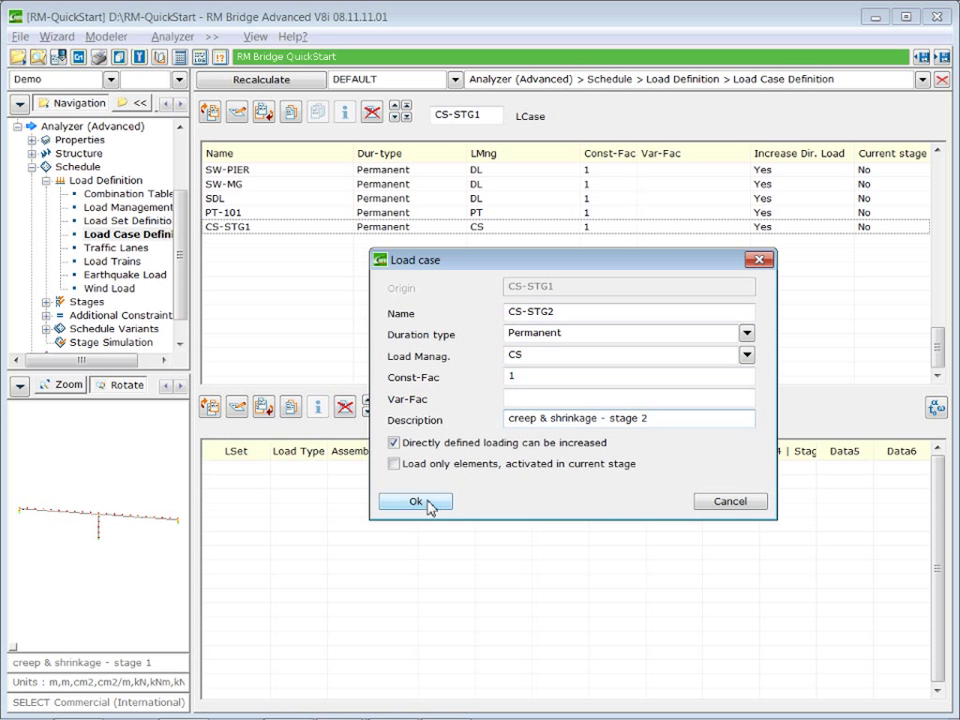
click(429, 503)
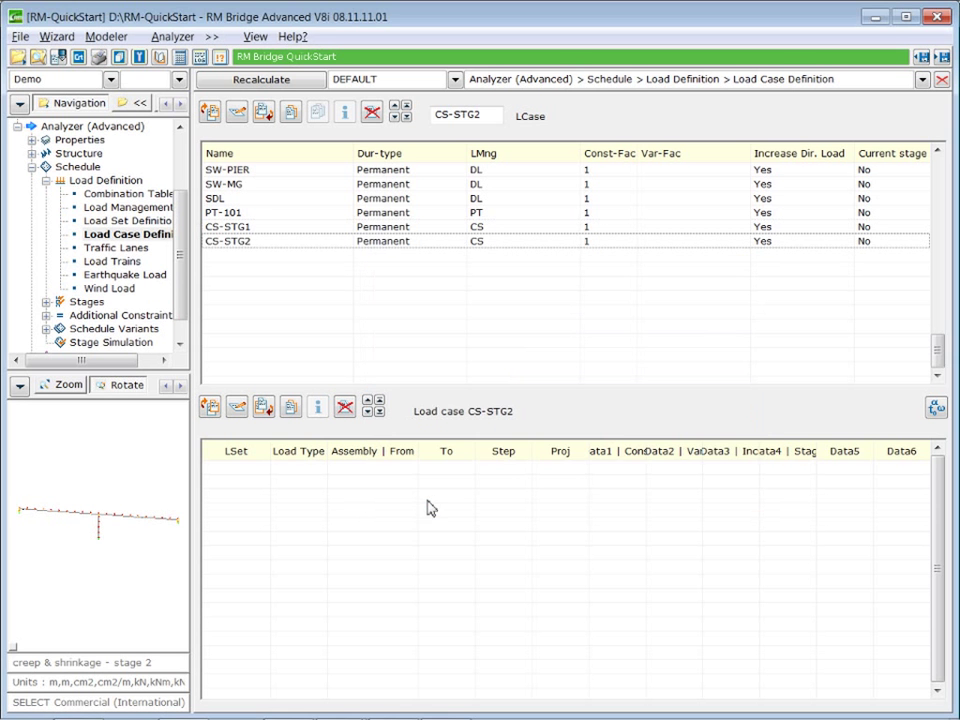
Copy load case CS-STG2 as CS-INF with the description "creep & shrinkage - time infinite".
click(387, 245)
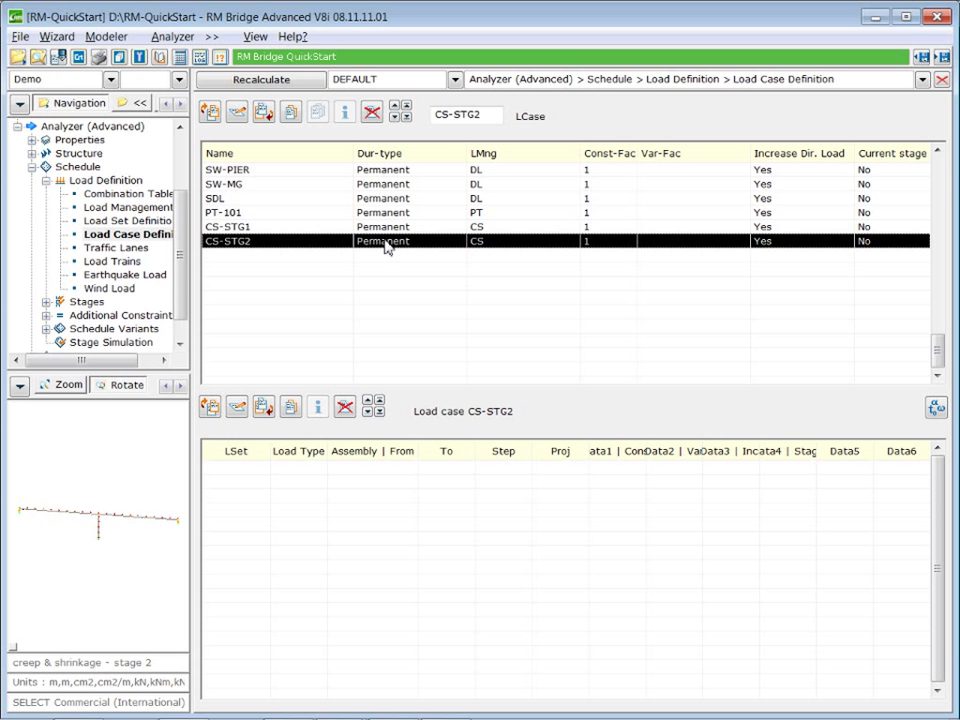
click(290, 112)
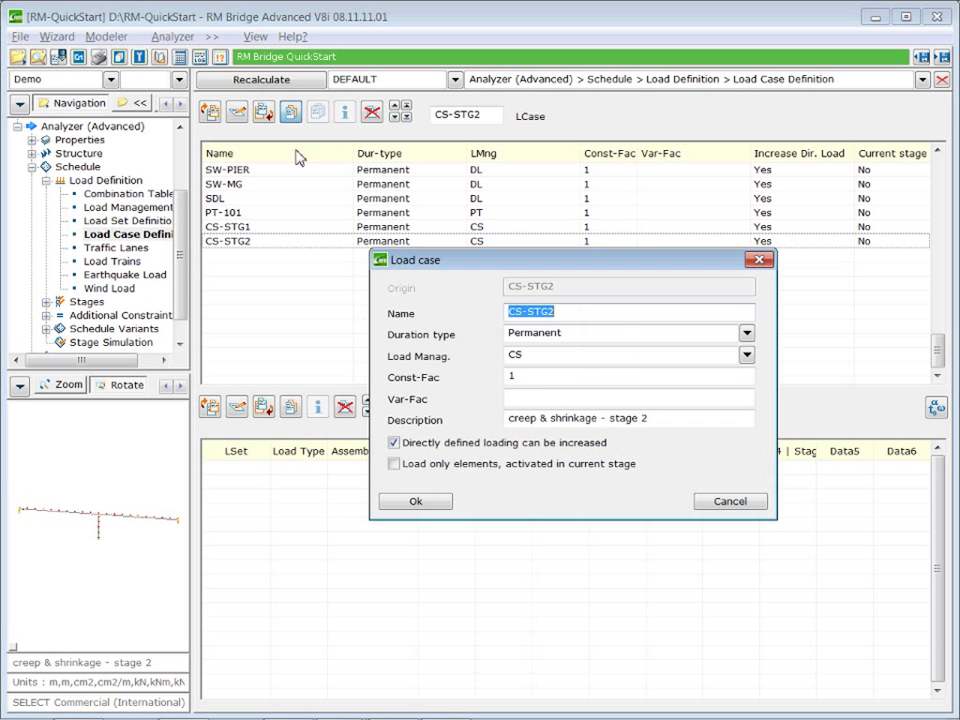
click(531, 312)
drag(527, 312, 580, 312)
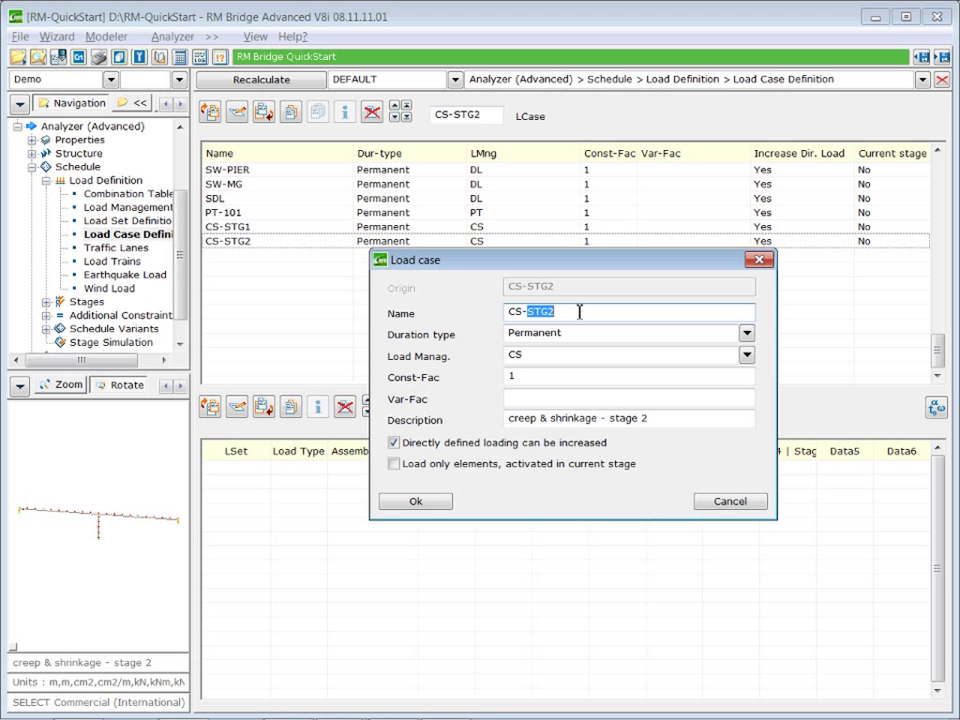
text(INF)
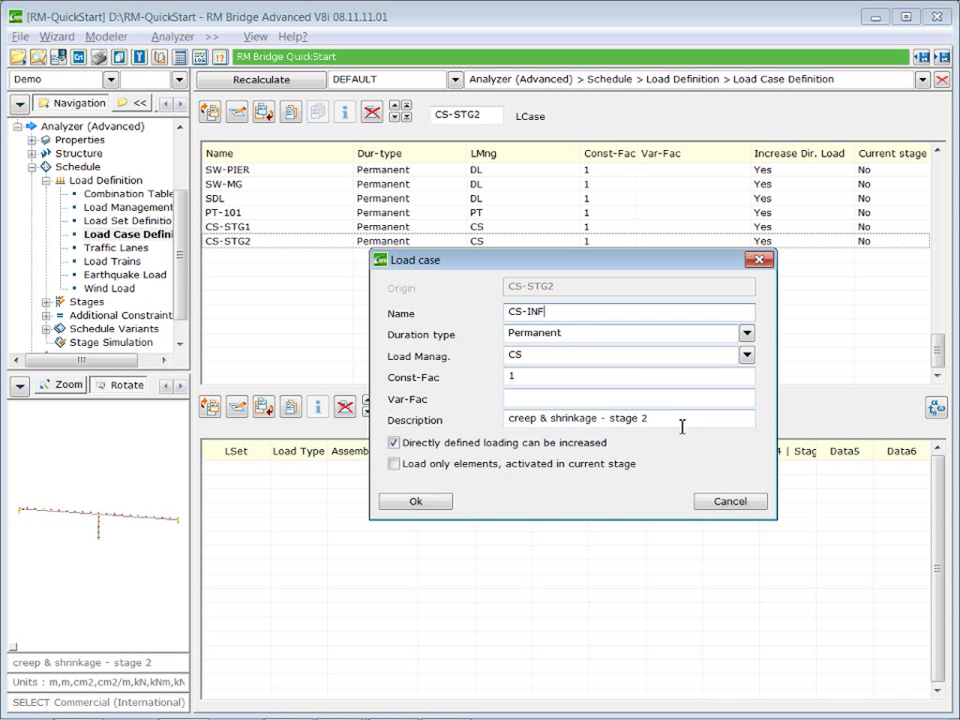
triple_click(613, 421)
drag(613, 421, 678, 421)
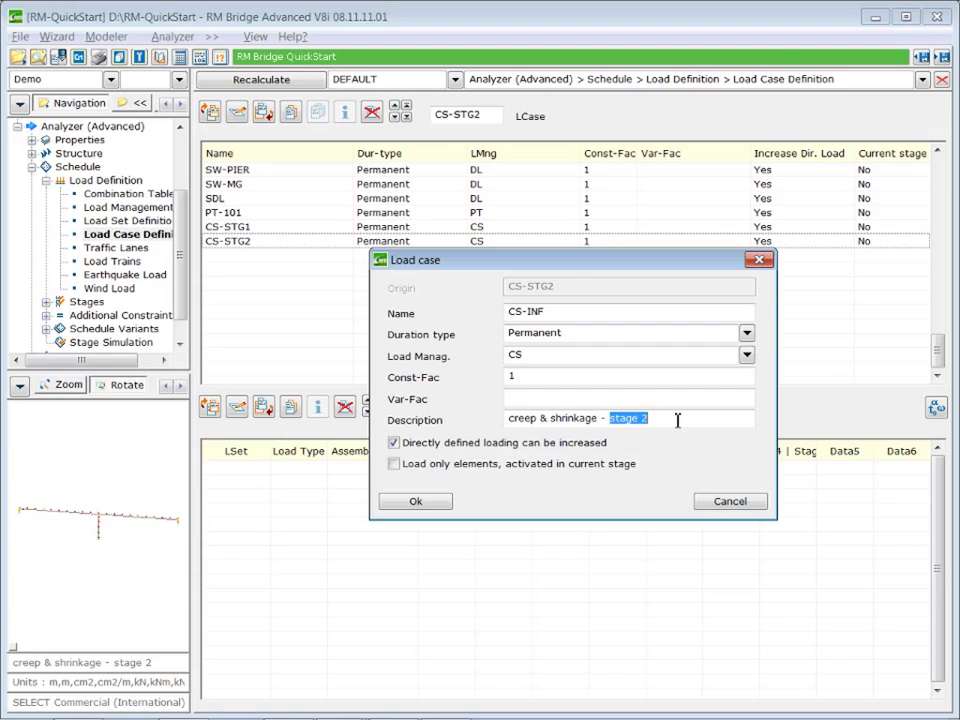
text(time infinite)
click(416, 502)
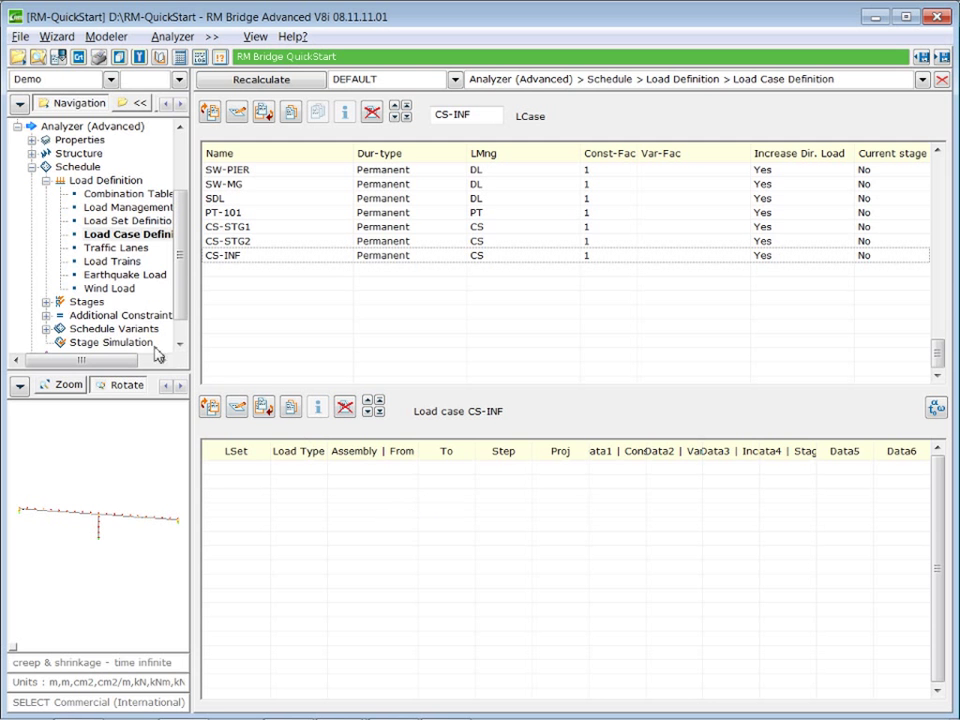
Set the age of main girder elements 101 to 120 in the Stage-2 activation to 28 days.
click(46, 302)
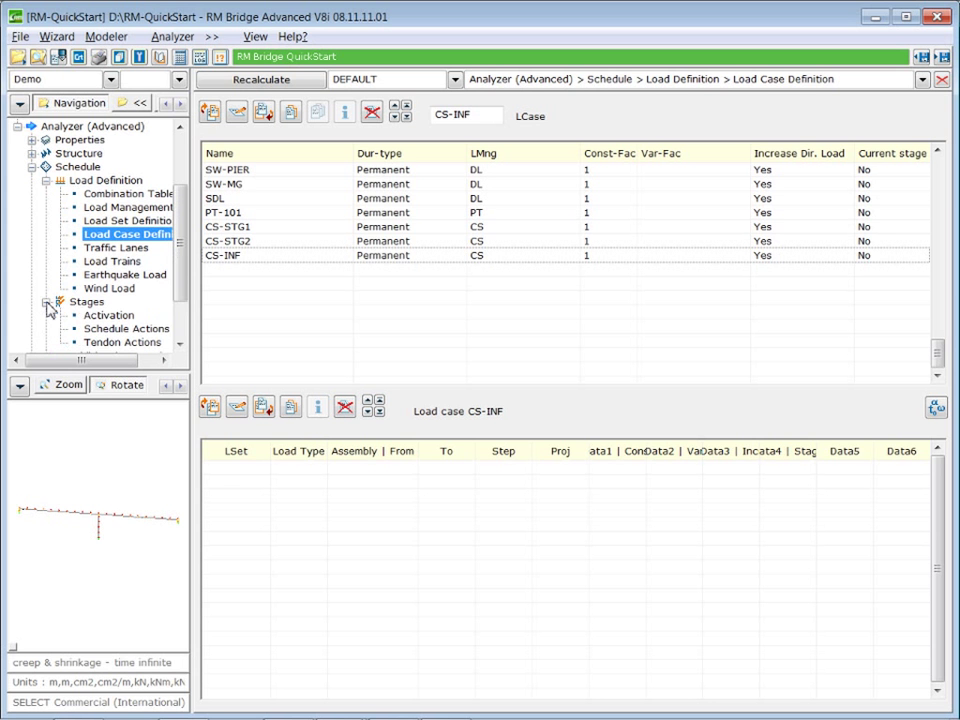
click(107, 316)
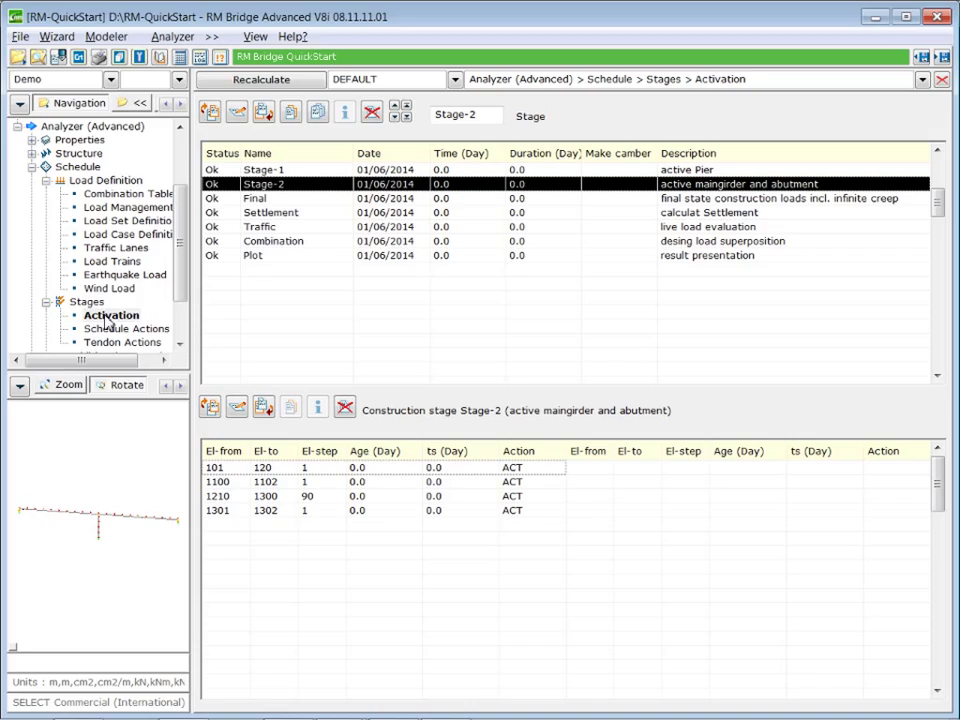
click(372, 470)
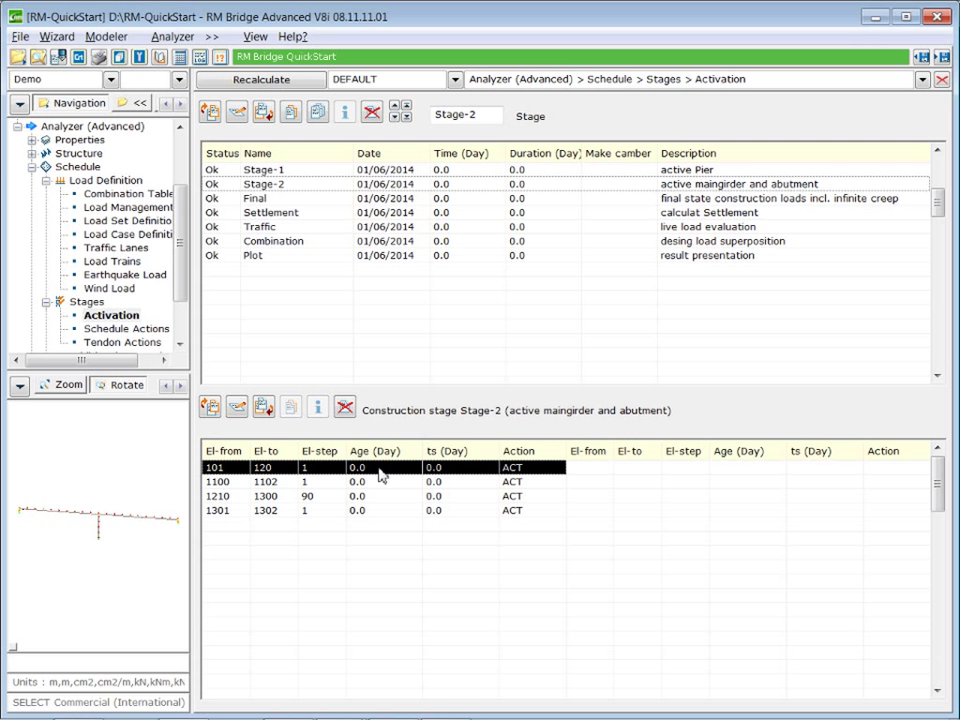
click(237, 409)
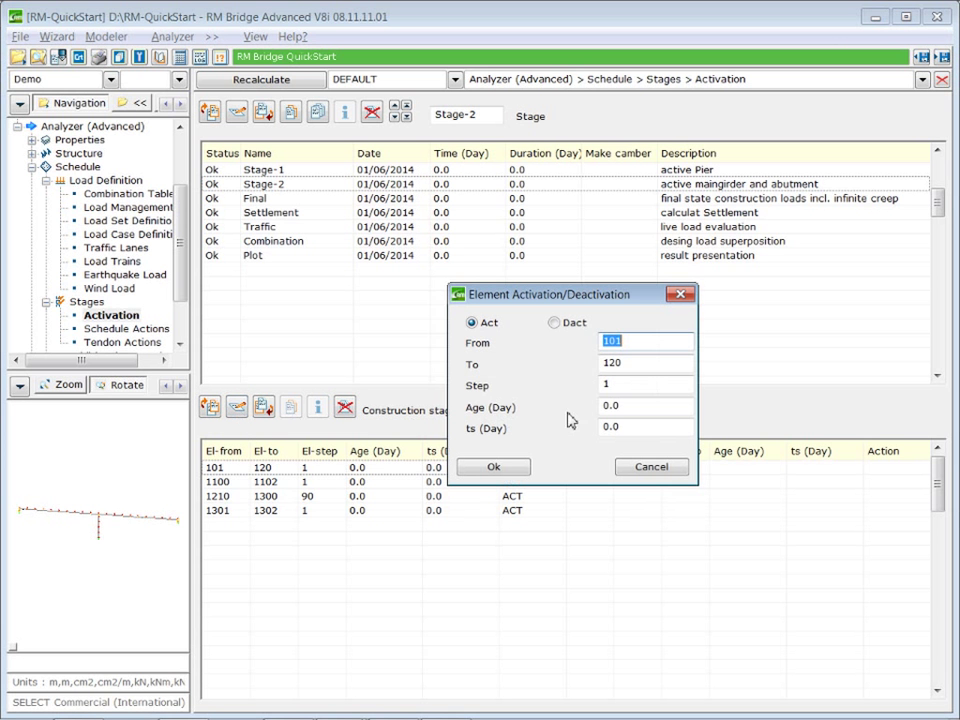
click(642, 408)
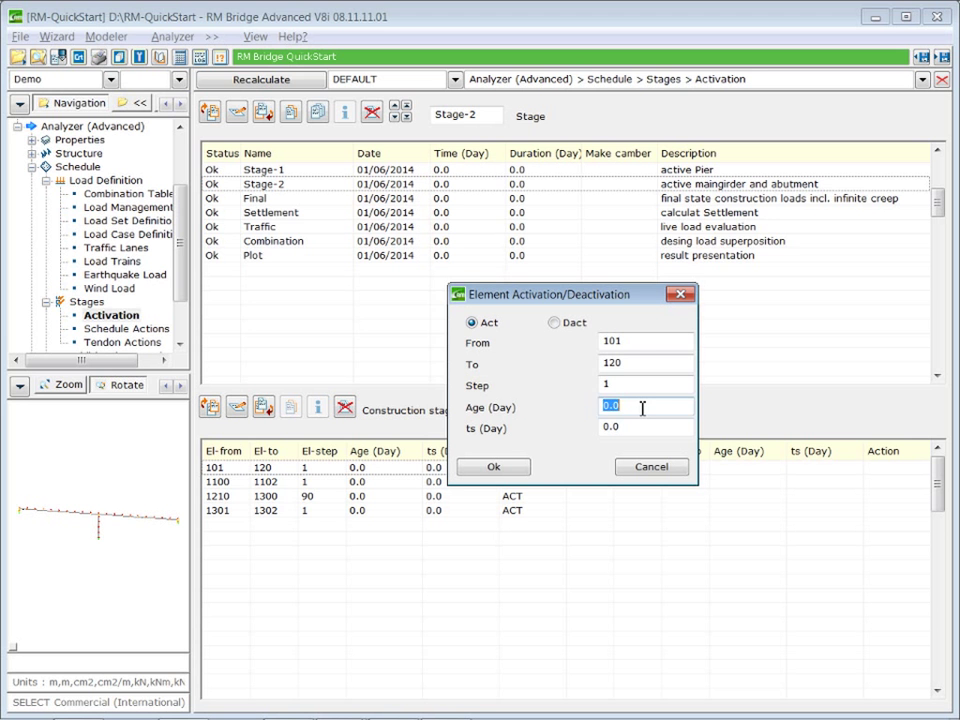
text(28)
click(494, 467)
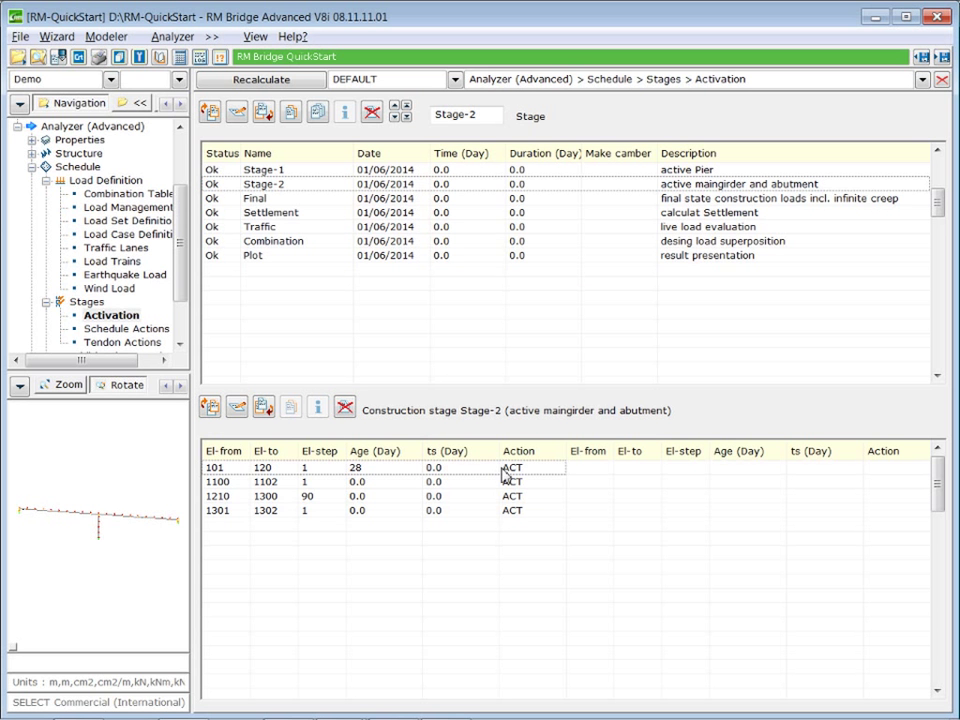
In the Stage-1 activation, set the age of pier elements 1201 to 1204 to 42 days, leaving out element 1200.
click(405, 171)
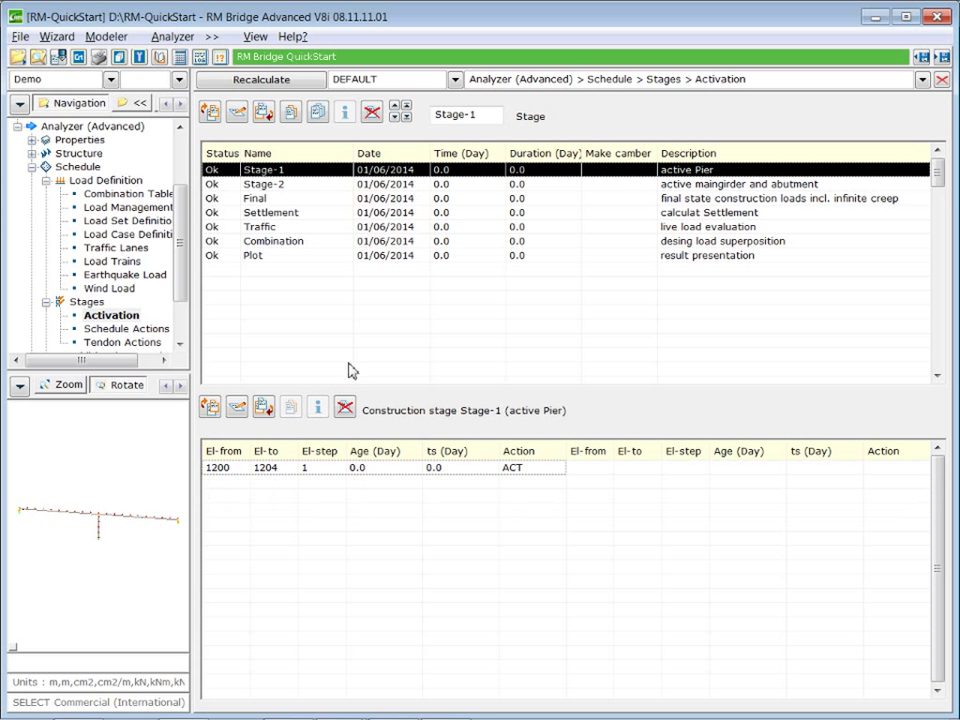
click(390, 469)
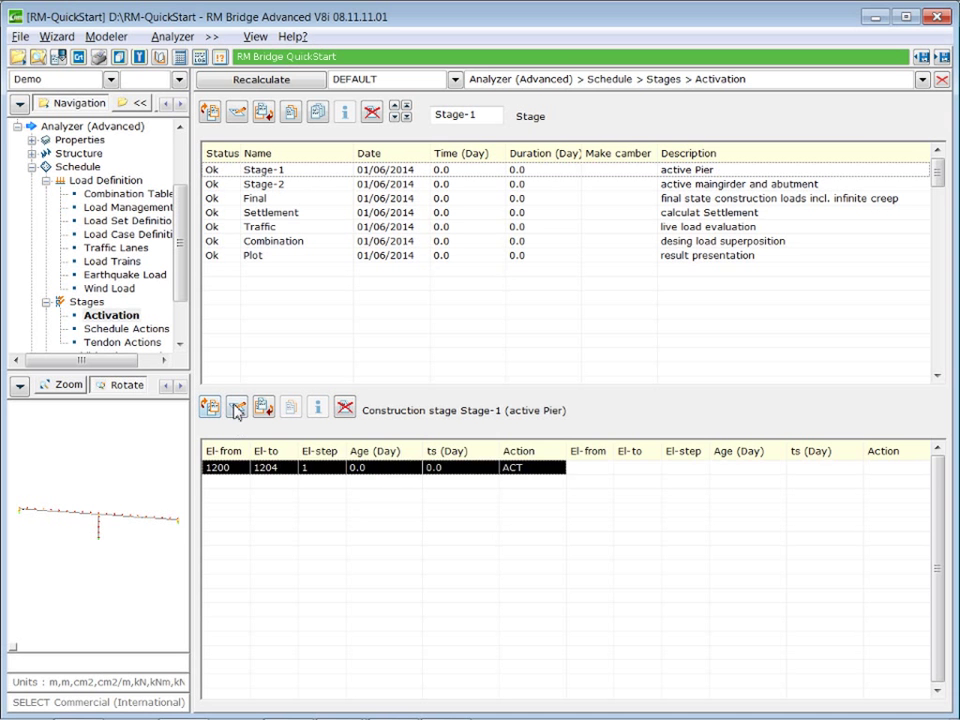
click(237, 406)
click(637, 341)
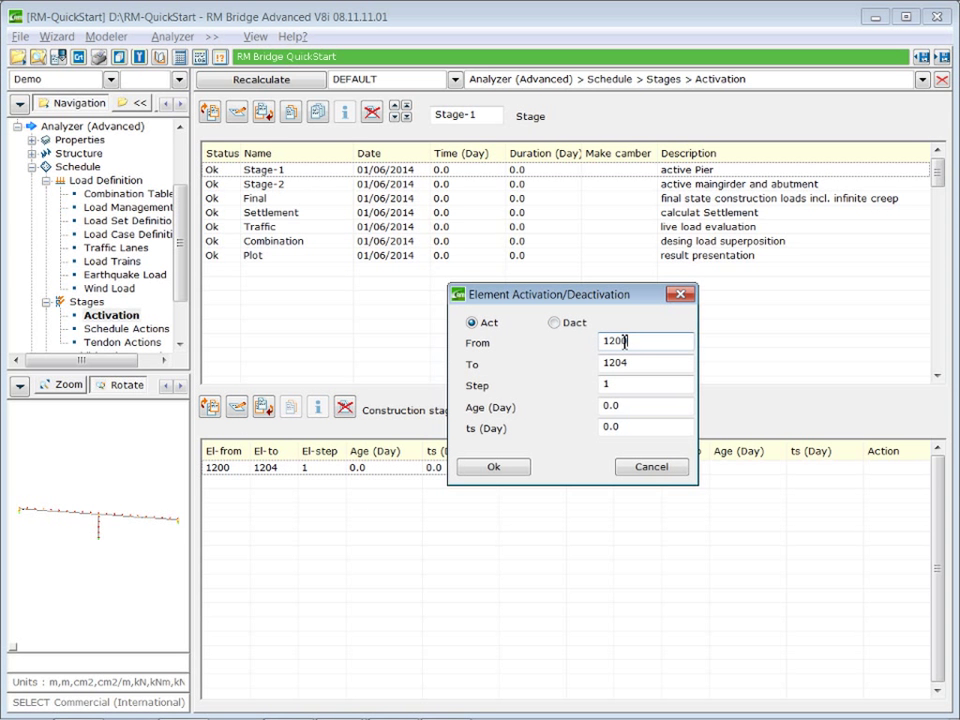
key(shift+Left)
text(1)
double_click(637, 405)
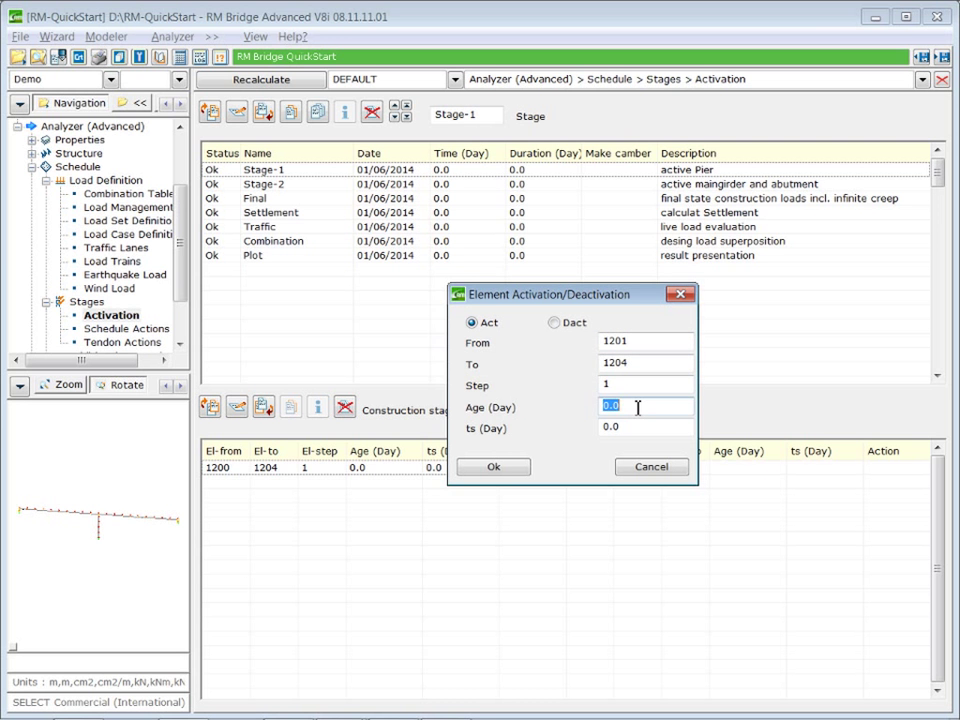
text(42)
click(491, 469)
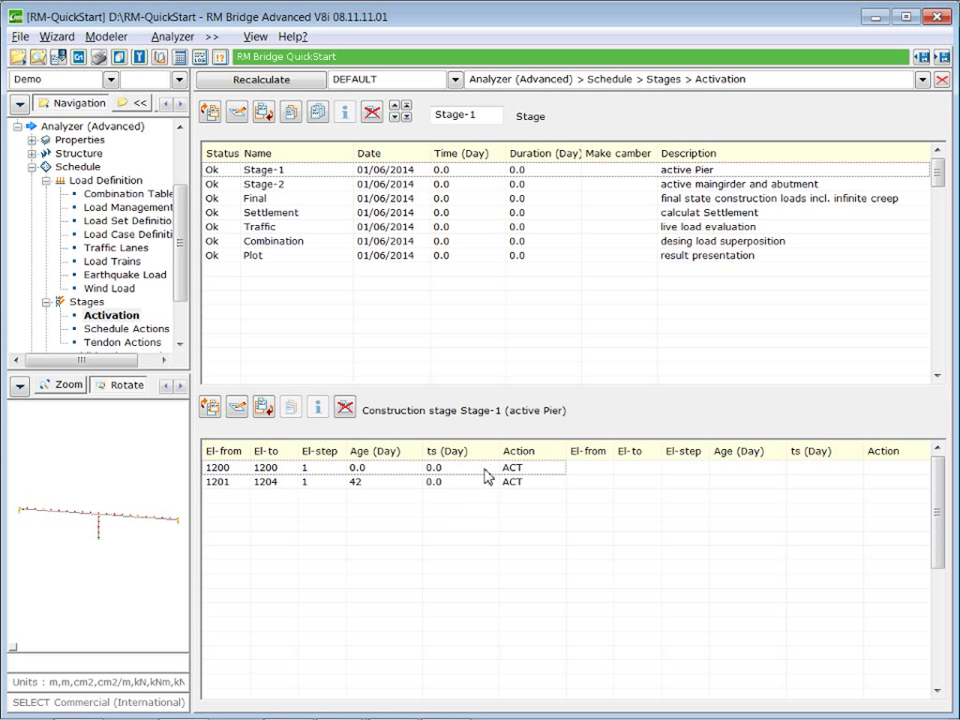
Add a Creep schedule action to Stage-1 with output load case CS-STG1 and a Delta-T of 32 days.
click(113, 333)
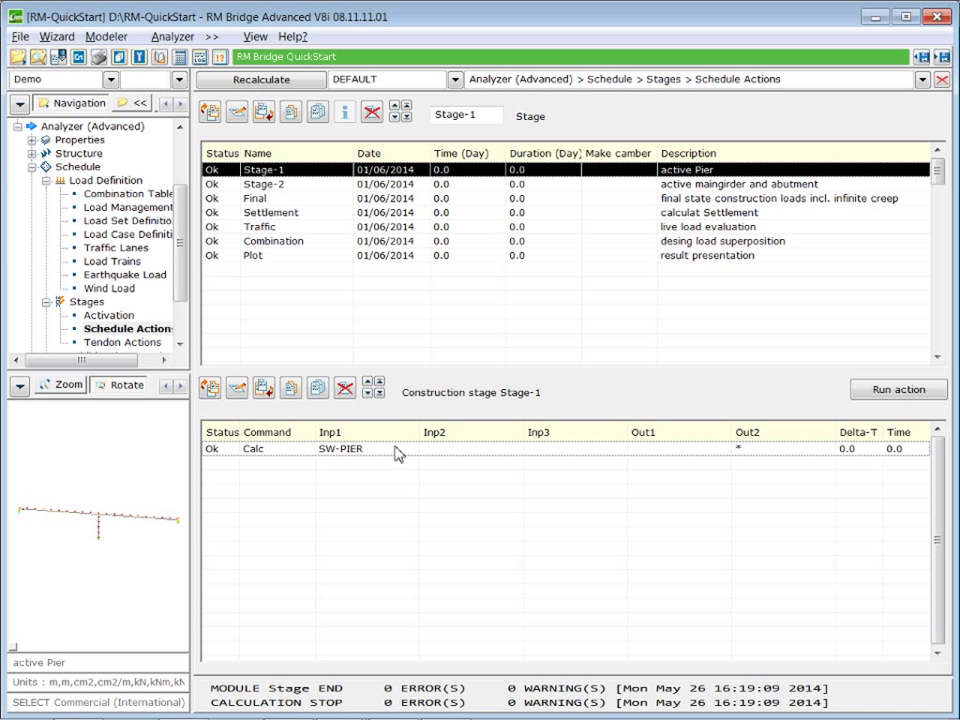
click(263, 390)
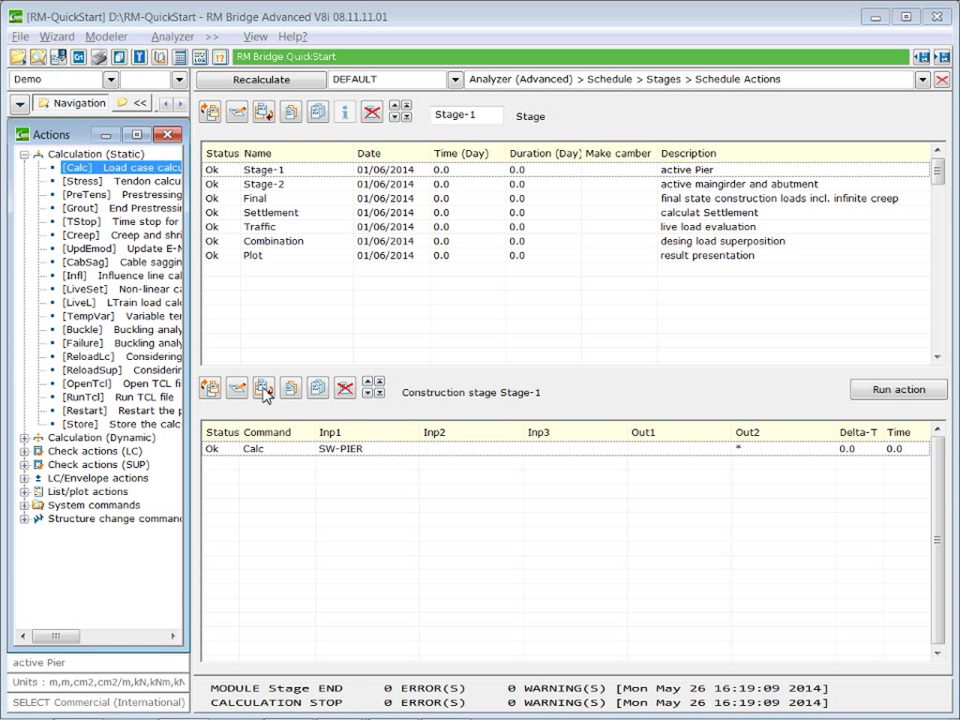
drag(186, 309, 272, 309)
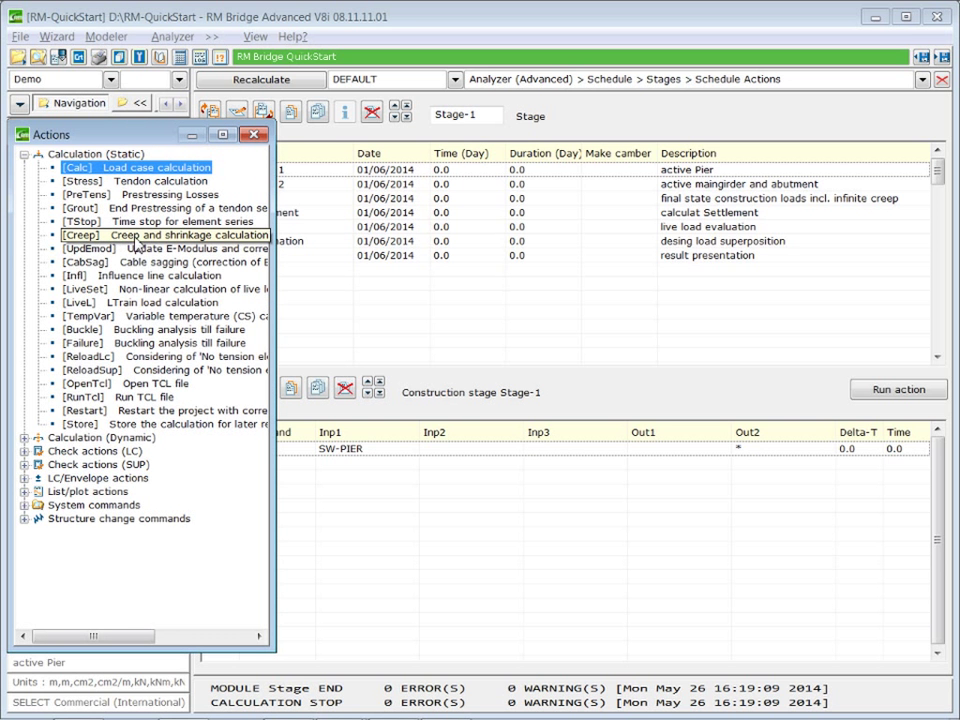
double_click(134, 240)
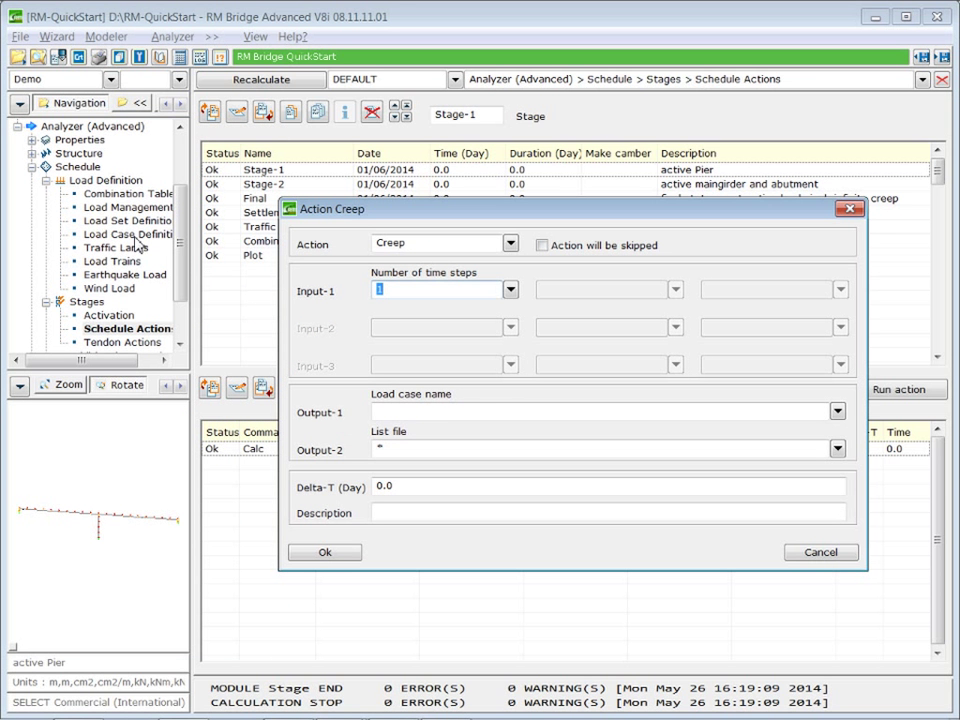
click(461, 412)
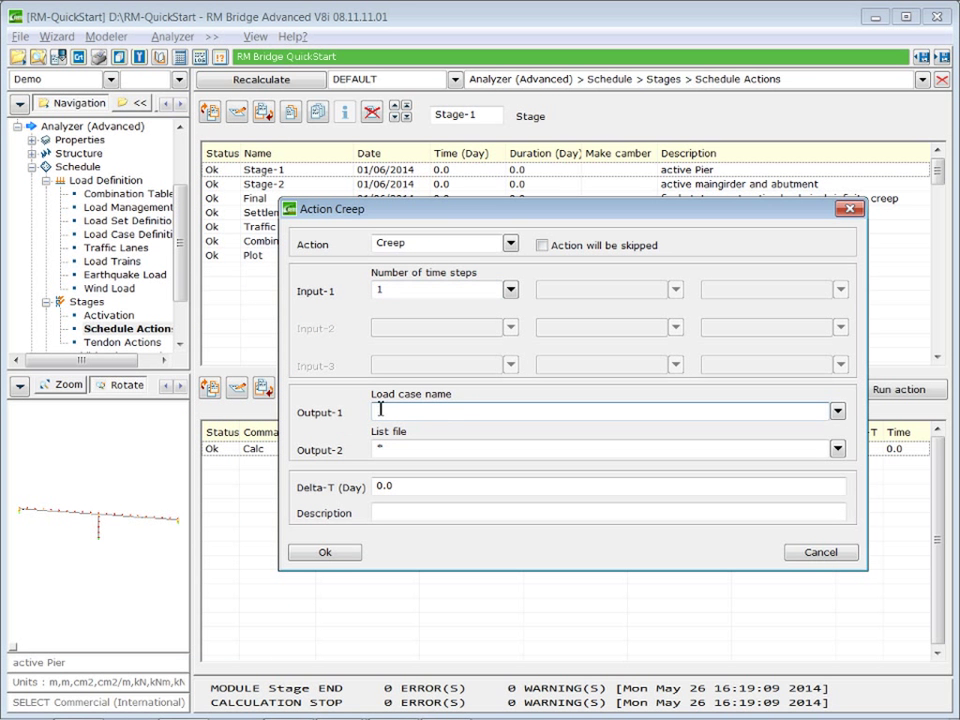
click(837, 412)
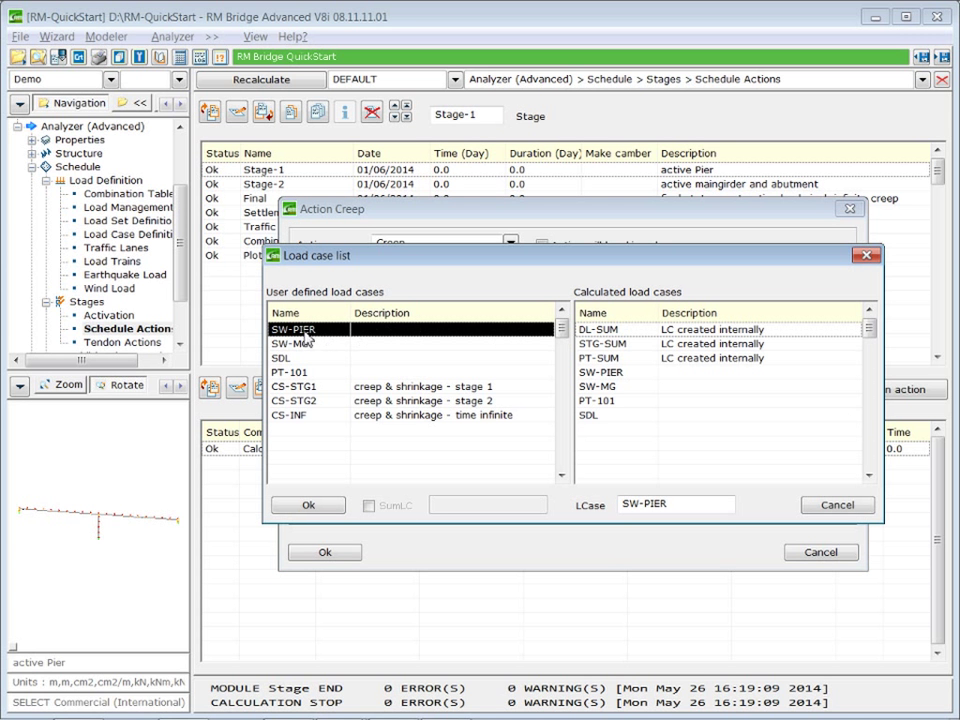
click(300, 388)
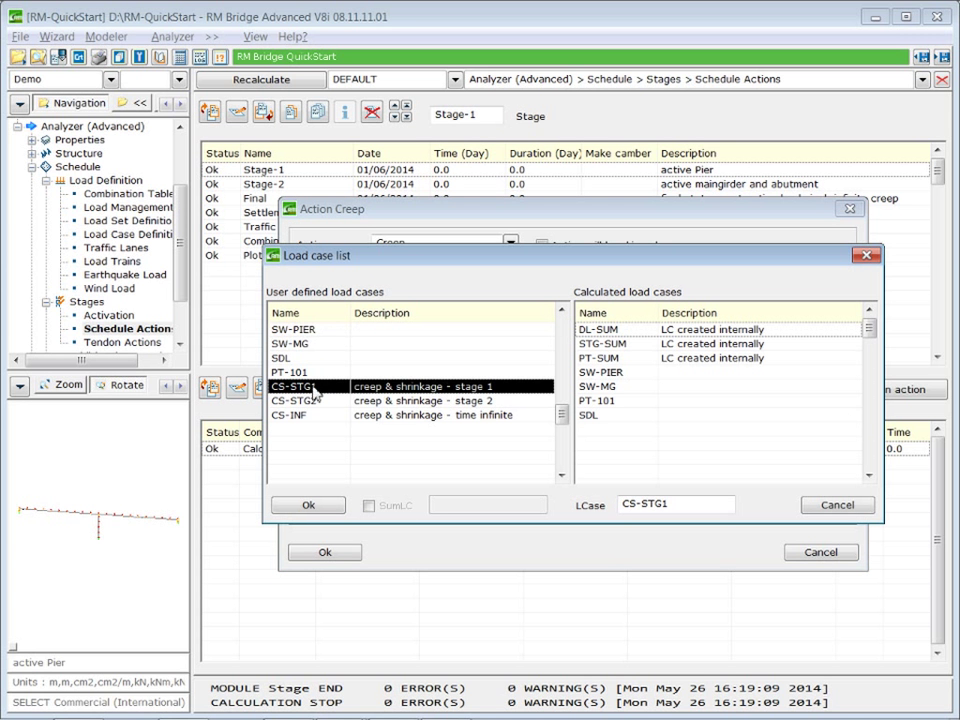
click(310, 506)
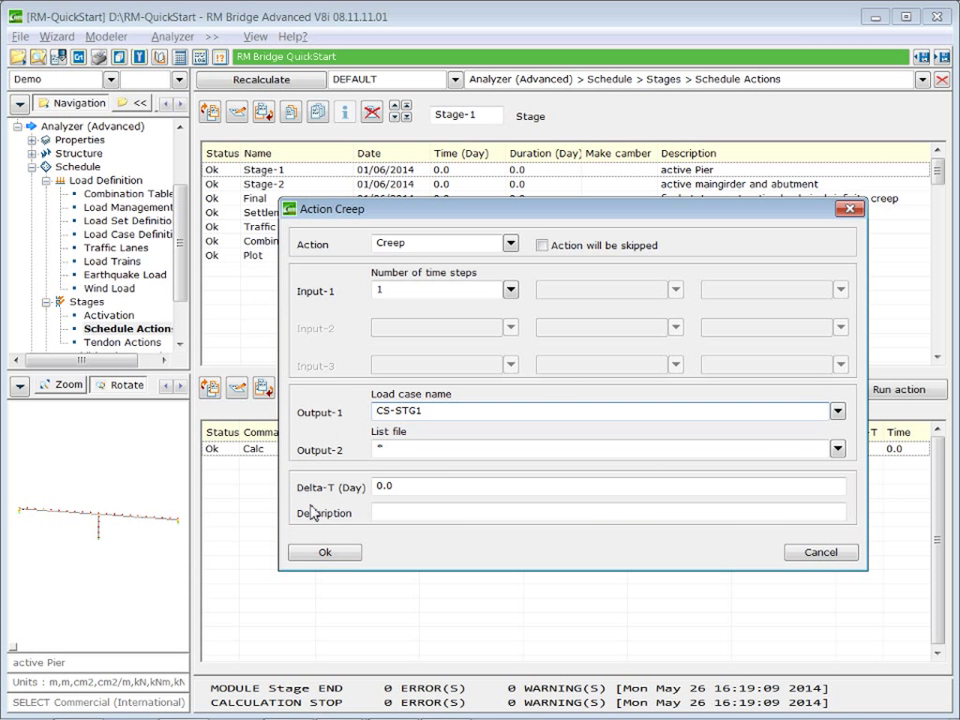
double_click(414, 487)
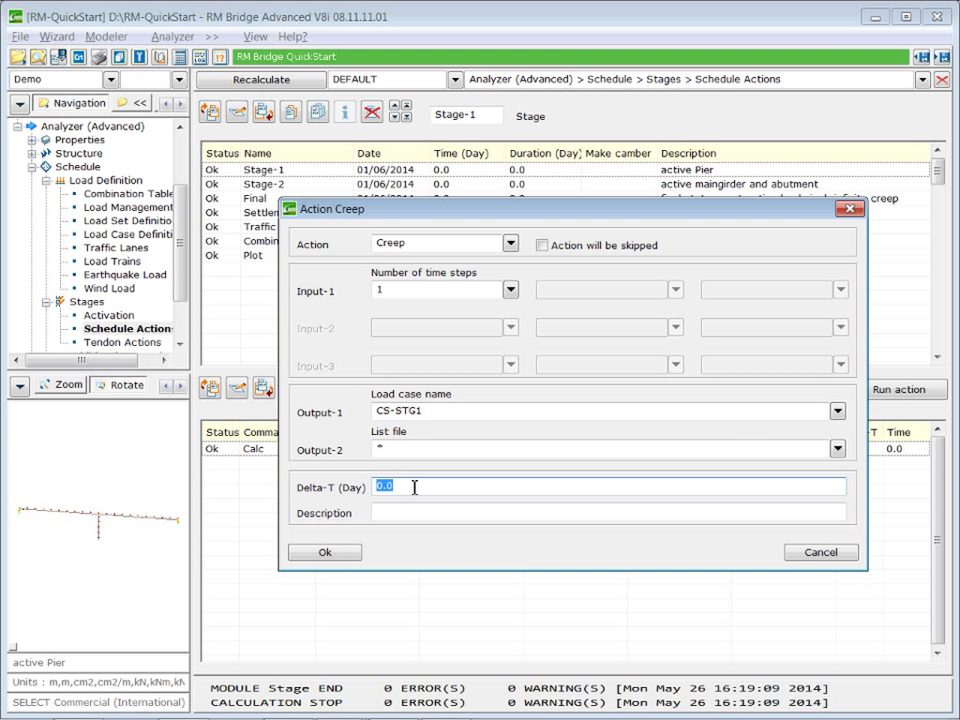
text(32)
click(328, 558)
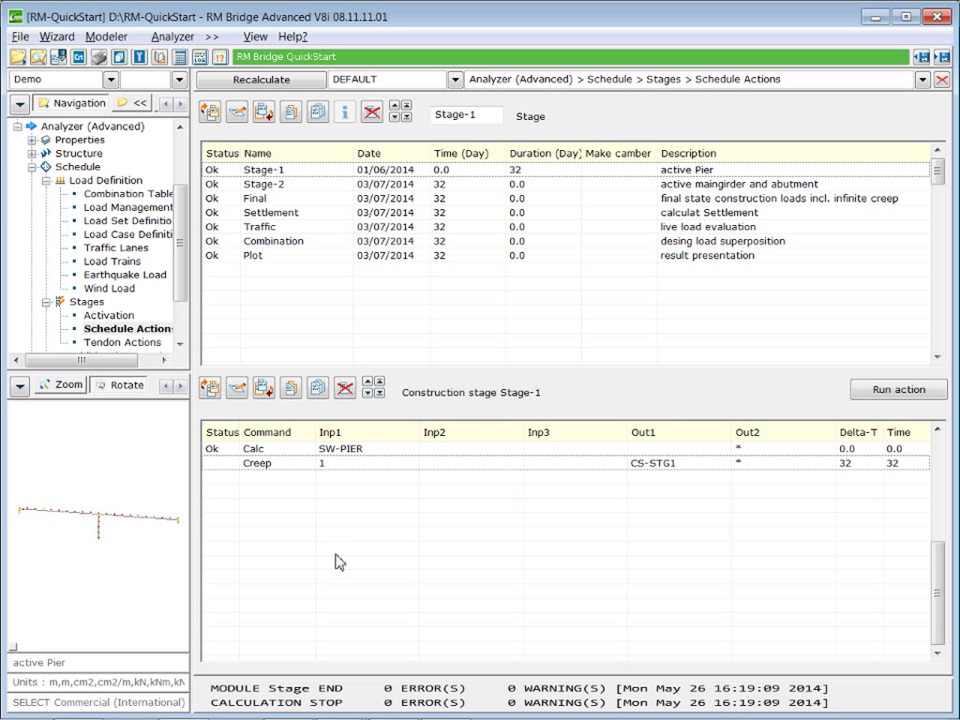
Add a Creep action after the Grout action in Stage-2 with output load case CS-STG2 and a Delta-T of 28 days.
click(318, 190)
click(300, 494)
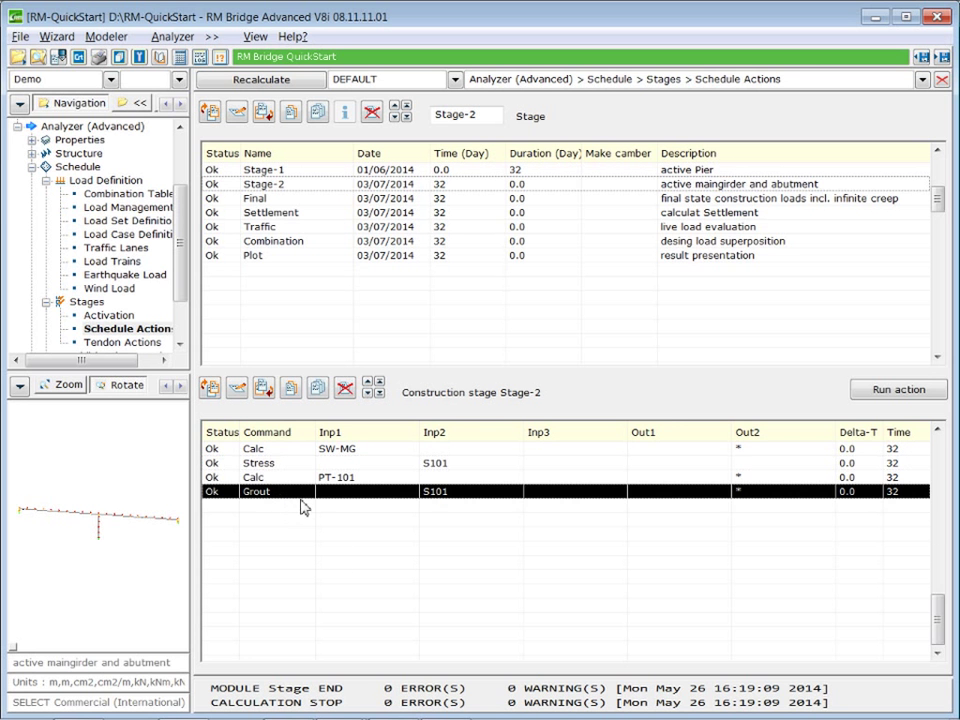
click(263, 393)
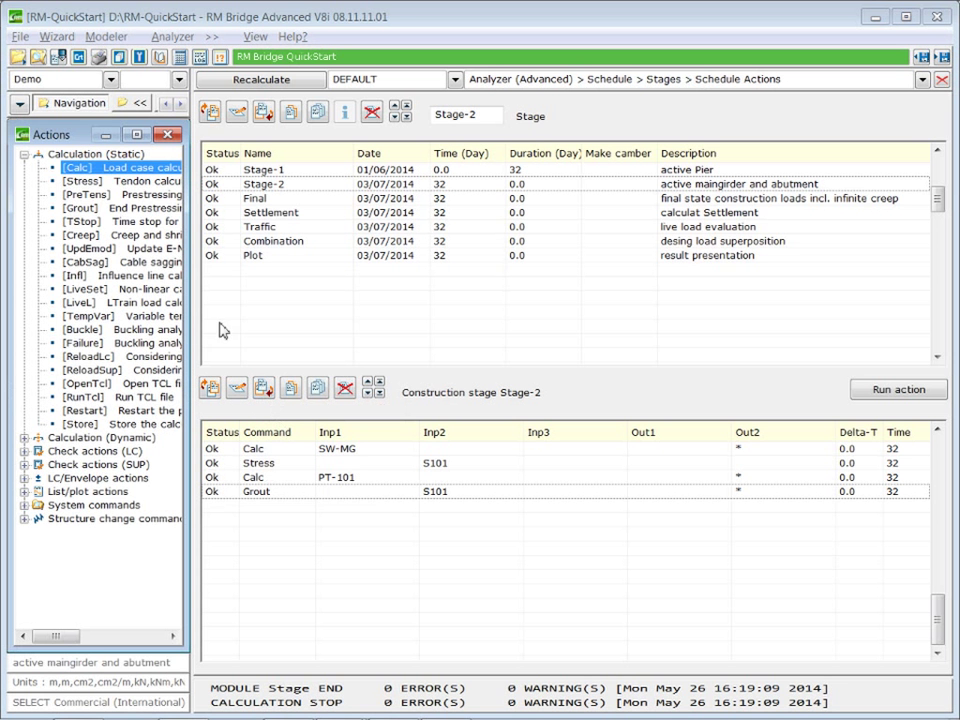
double_click(80, 235)
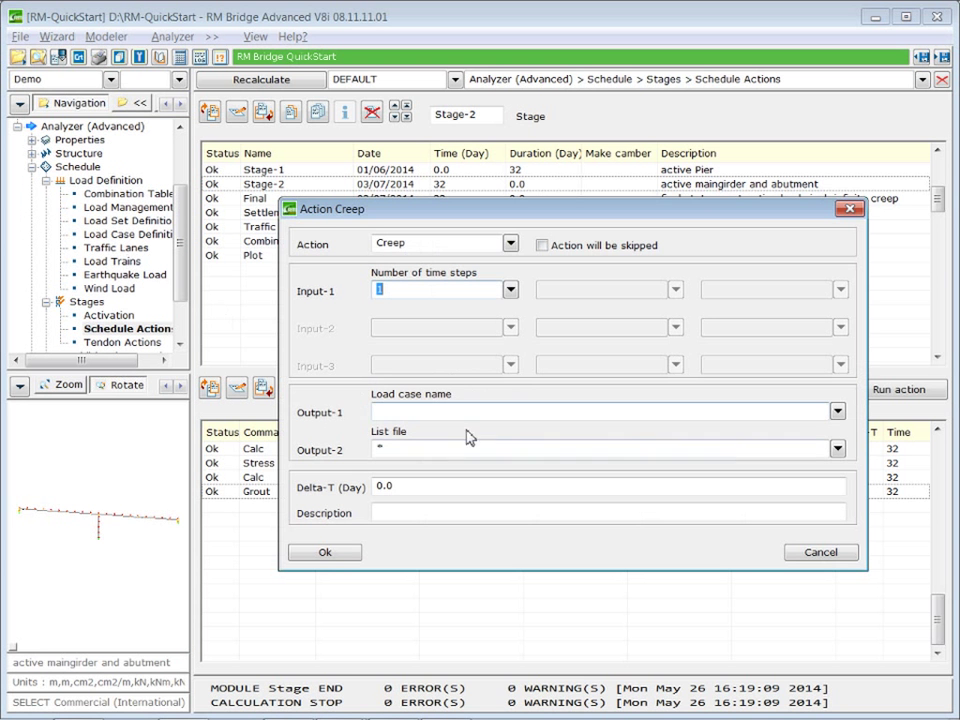
click(838, 413)
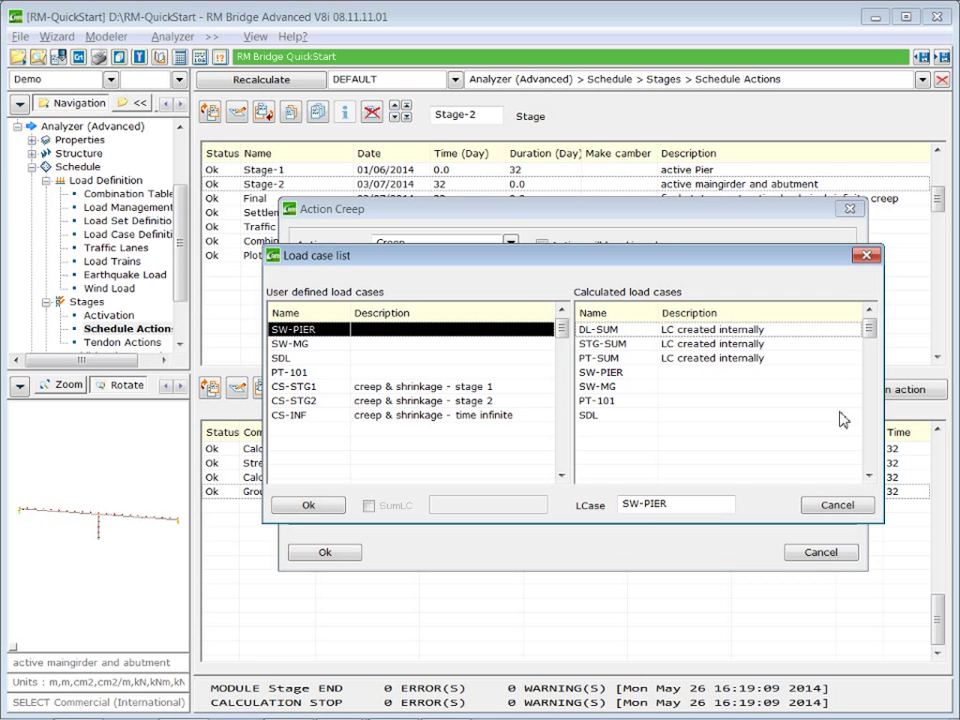
click(308, 402)
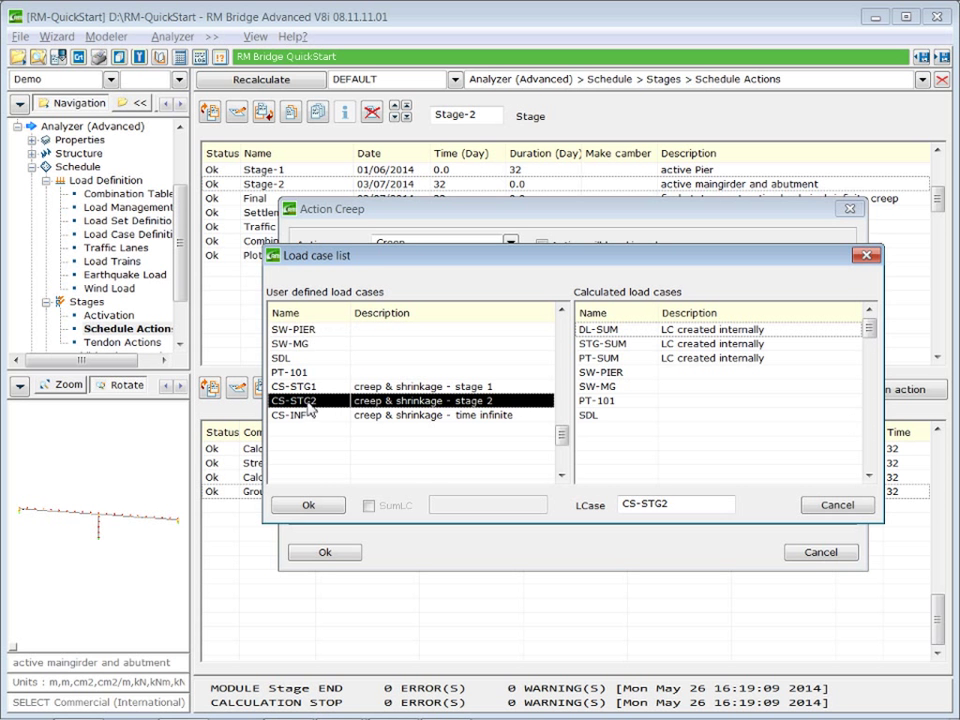
click(311, 507)
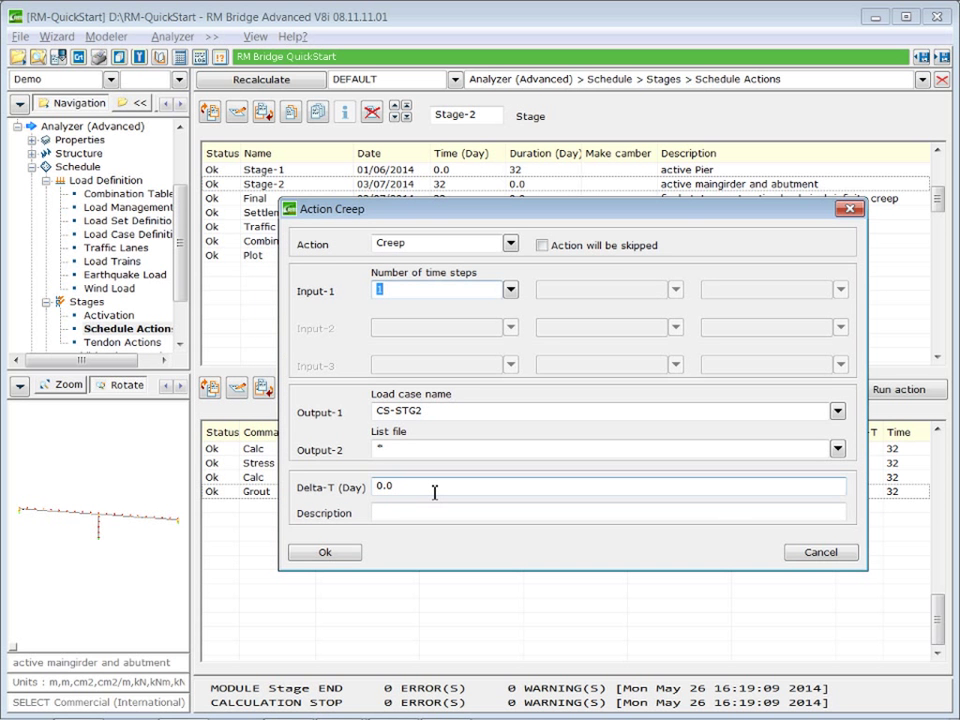
click(435, 492)
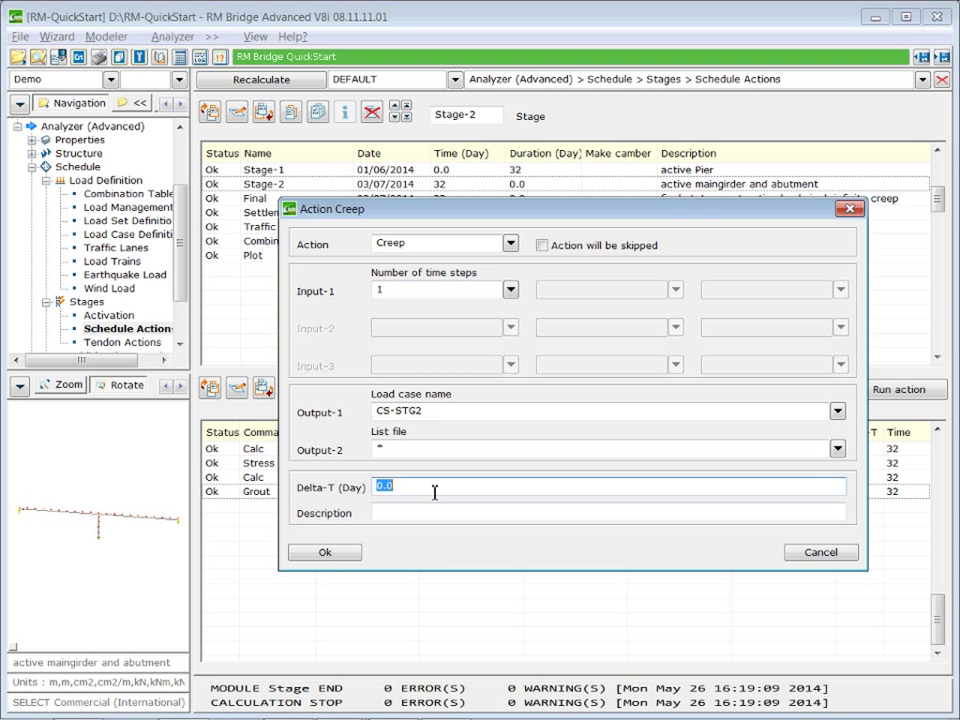
text(28)
click(325, 554)
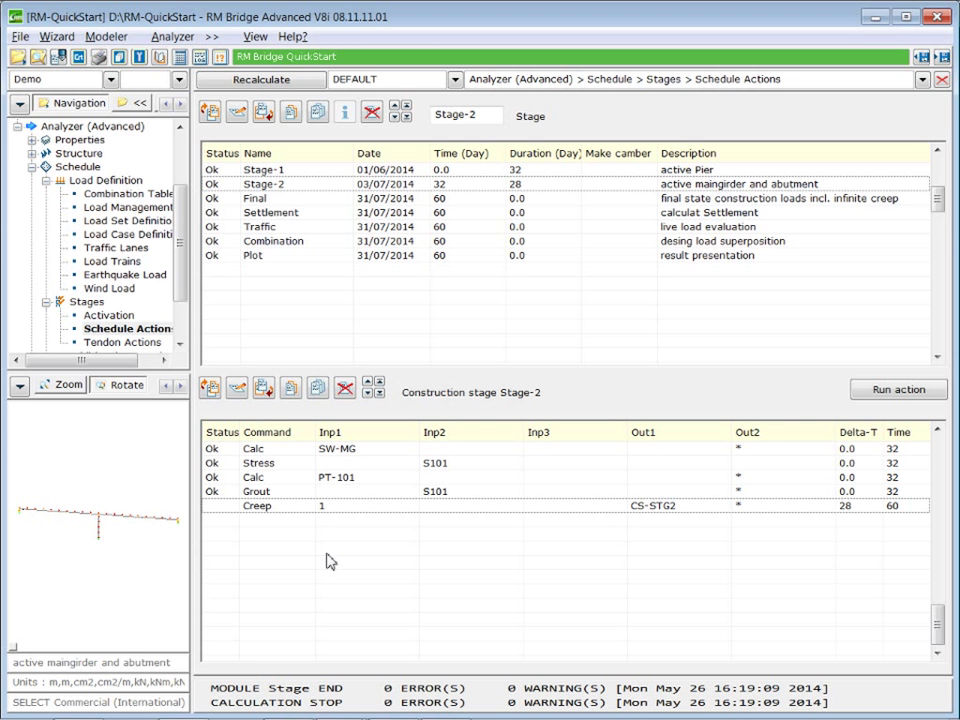
Add a Creep action to the Final stage with 5 time steps, output load case CS-INF and a Delta-T of 10000 days.
click(328, 200)
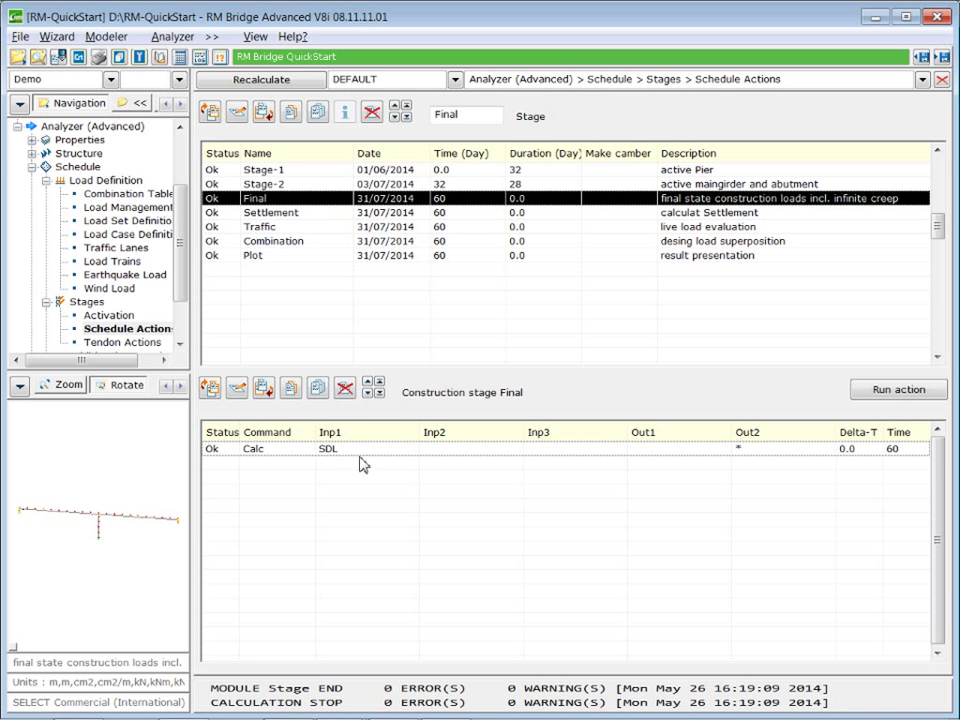
click(265, 391)
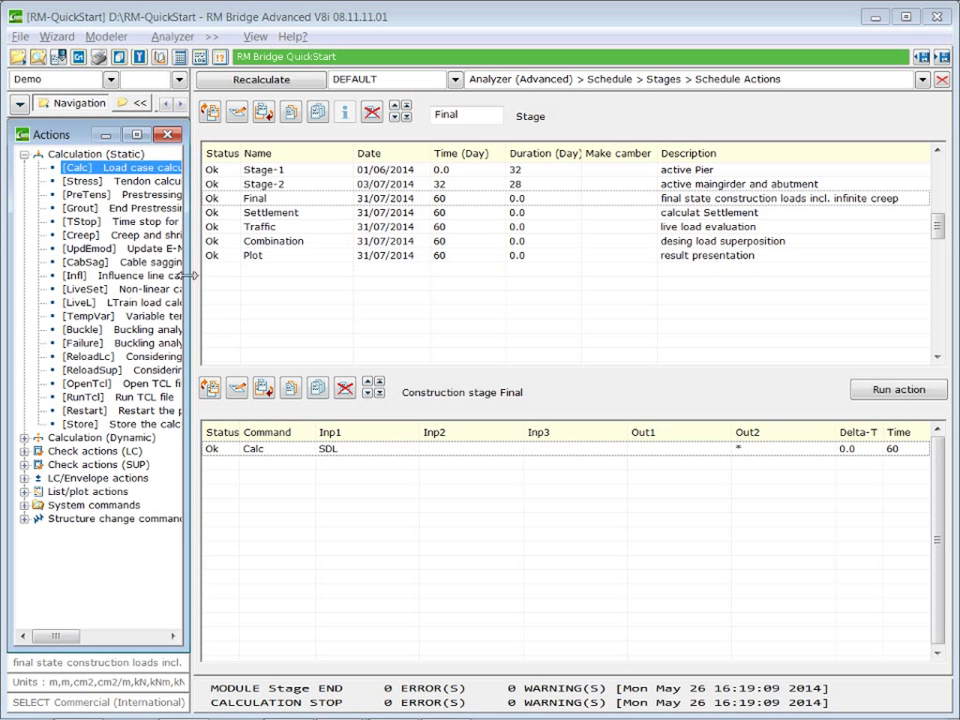
double_click(112, 237)
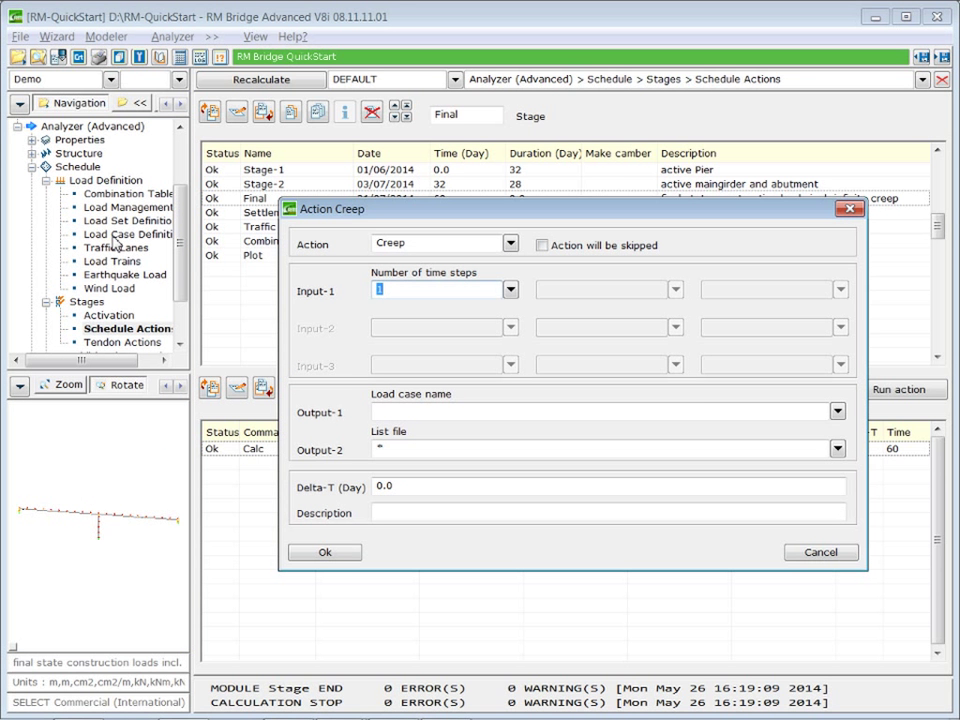
click(838, 413)
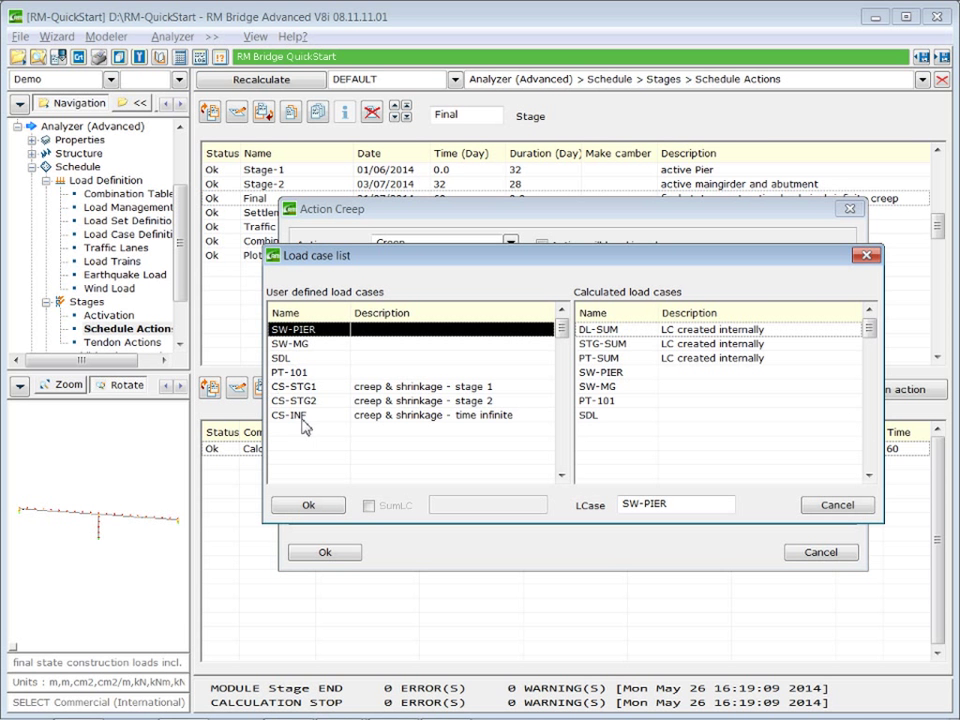
click(303, 418)
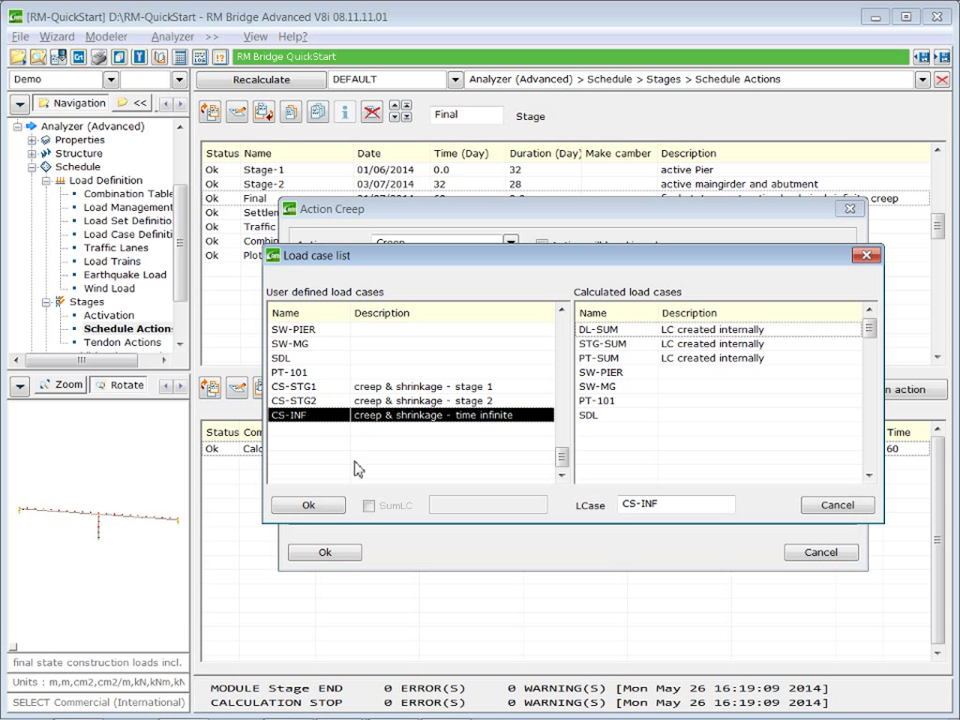
click(308, 505)
click(456, 488)
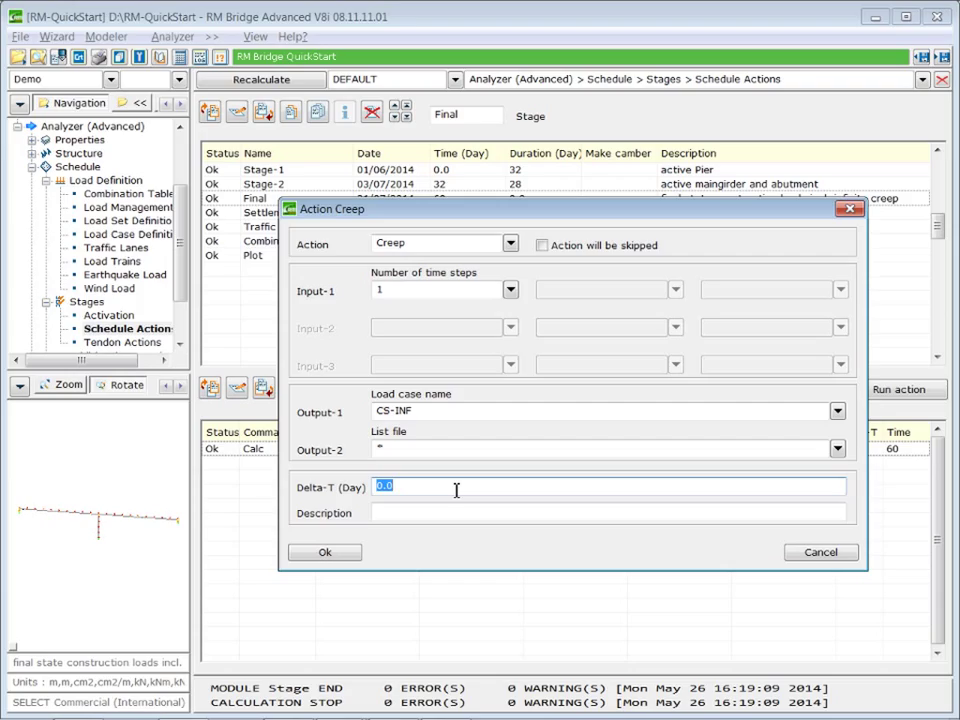
text(10000)
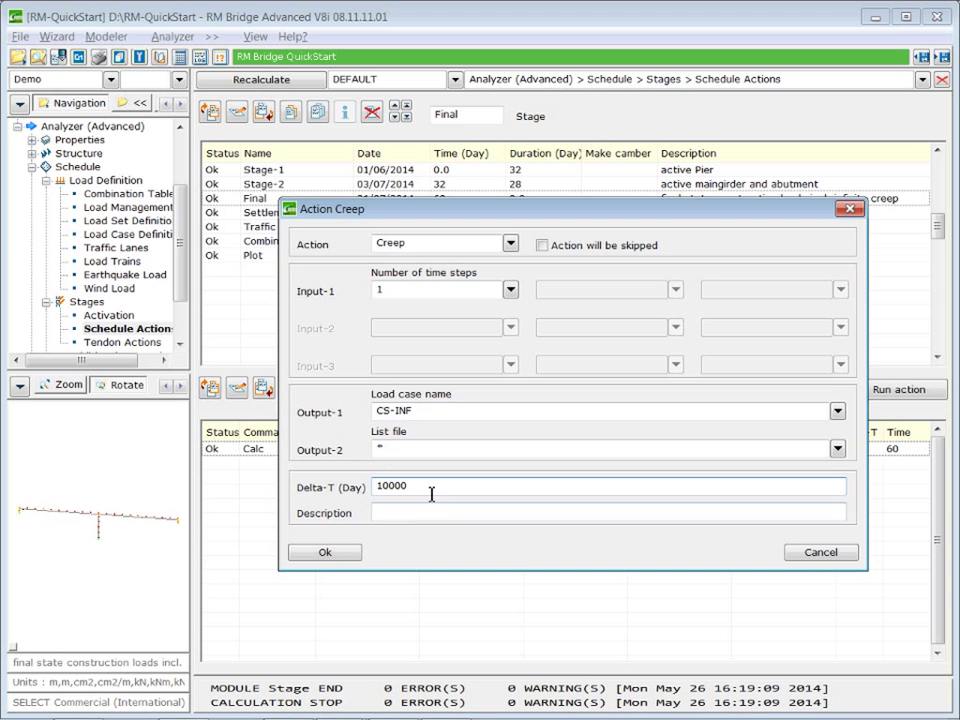
double_click(403, 293)
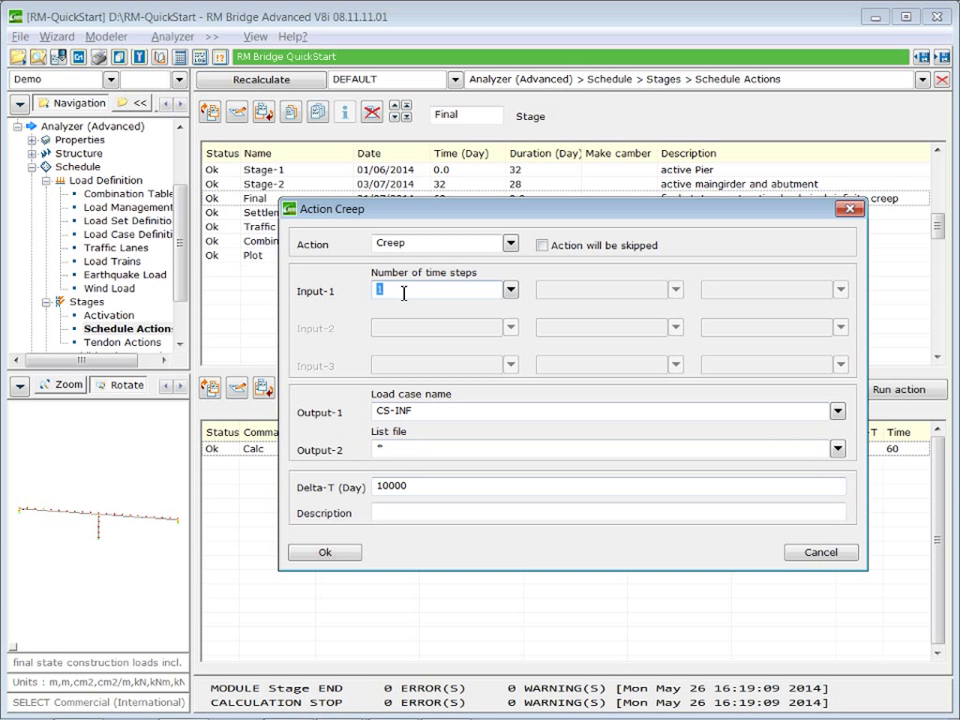
text(5)
click(326, 554)
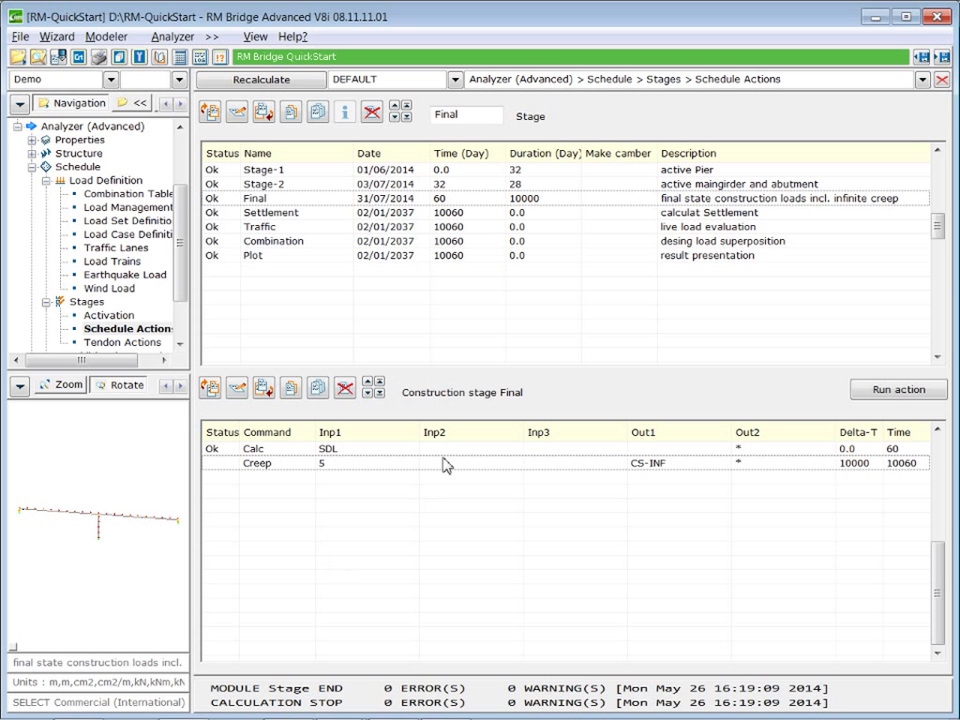
Enable Time effects (C+S+Rel.) and Include Steel Relaxation in the recalculation settings.
click(256, 84)
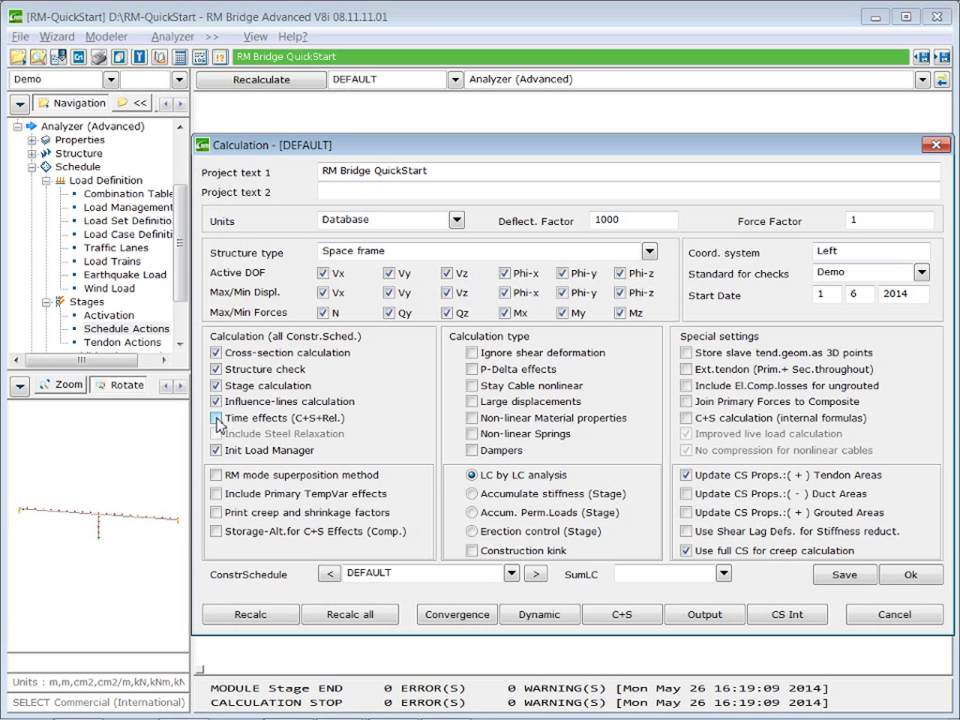
click(217, 419)
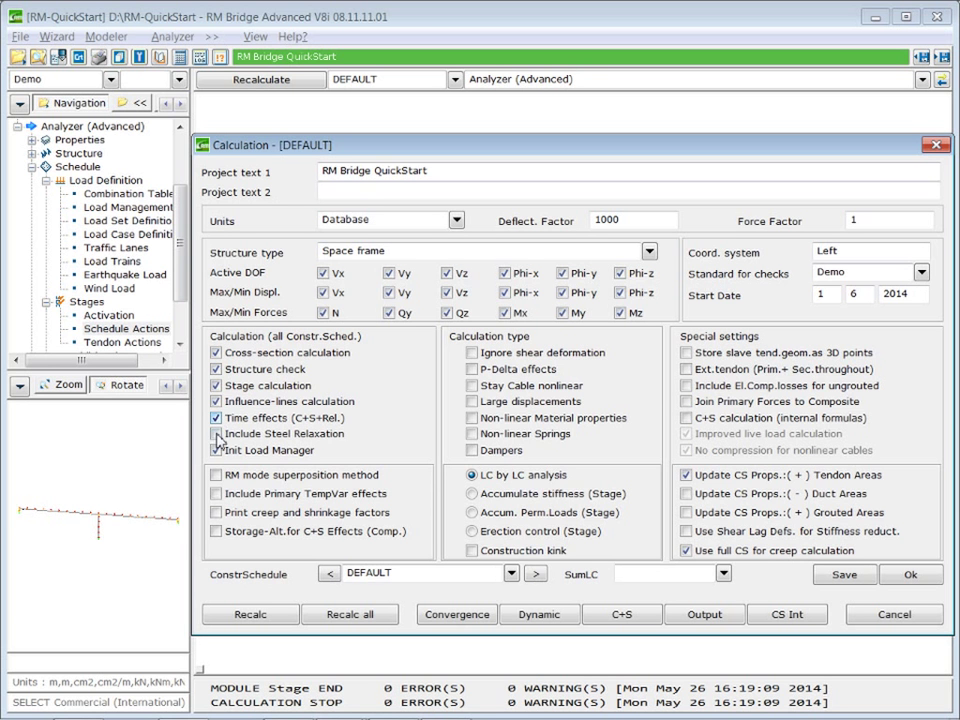
click(216, 435)
Set the summation load case for the DEFAULT construction schedule's calculation to STG-SUM.
click(724, 574)
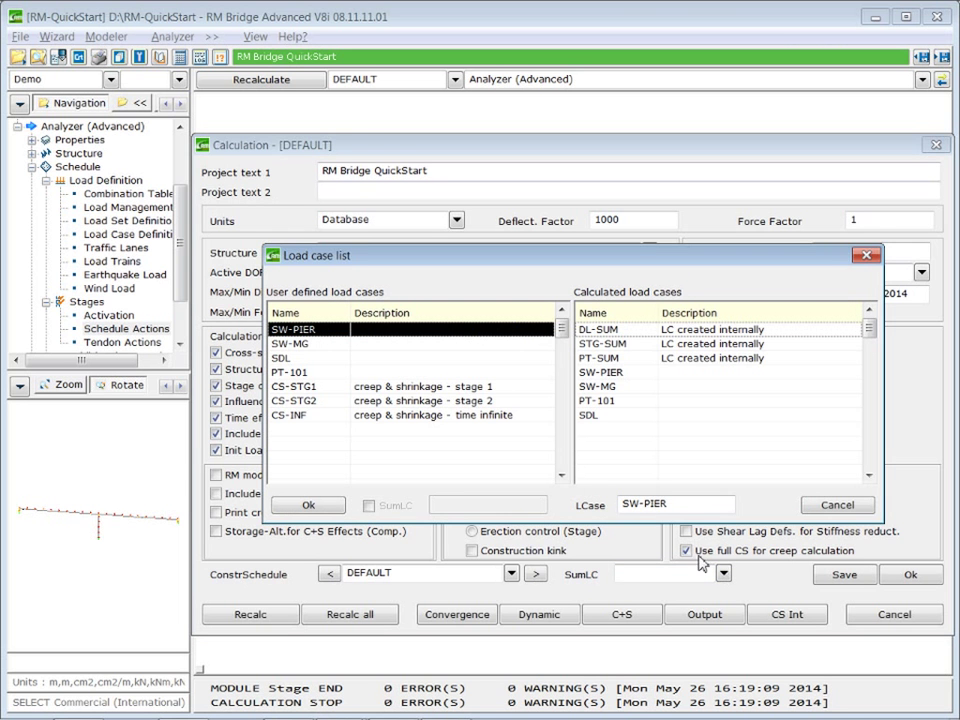
click(612, 343)
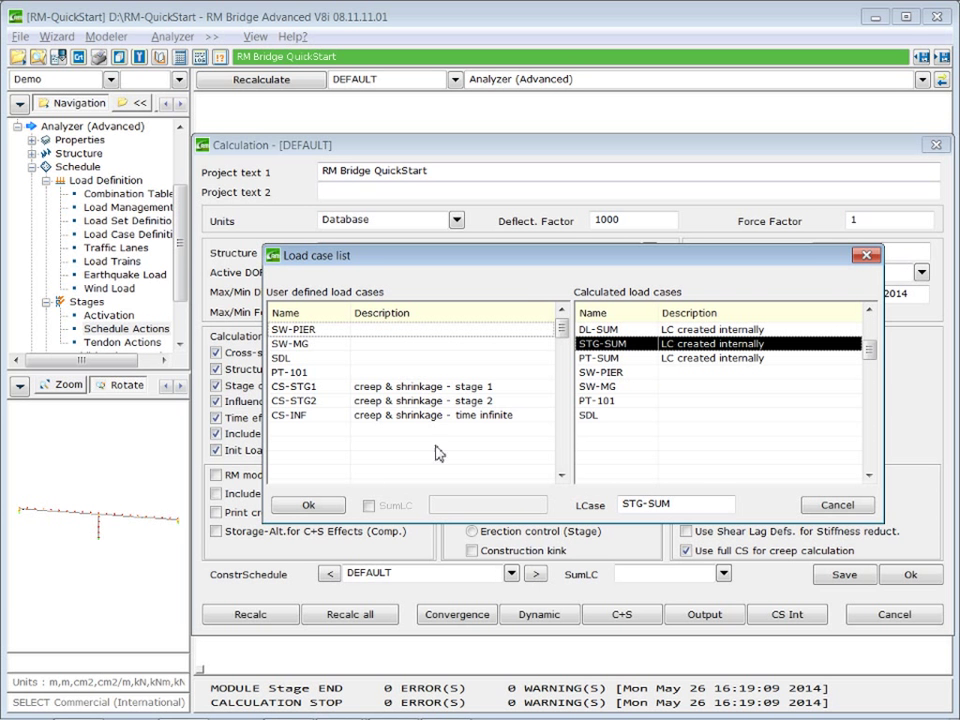
click(307, 507)
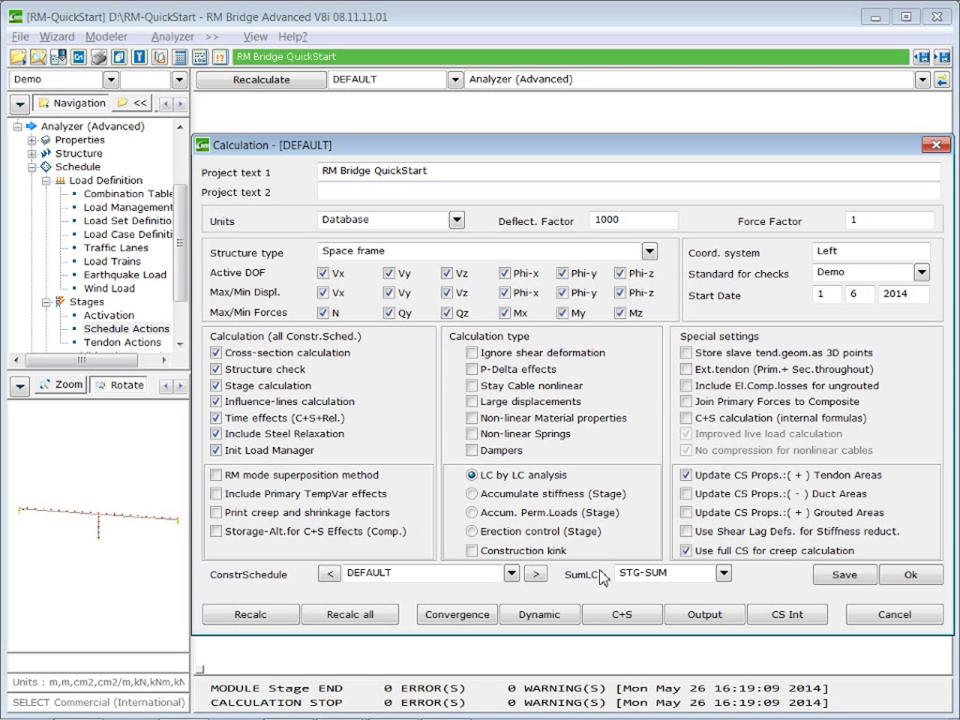
Switch the C+S constants to logarithmic time stepping and recalculate the structure.
click(628, 615)
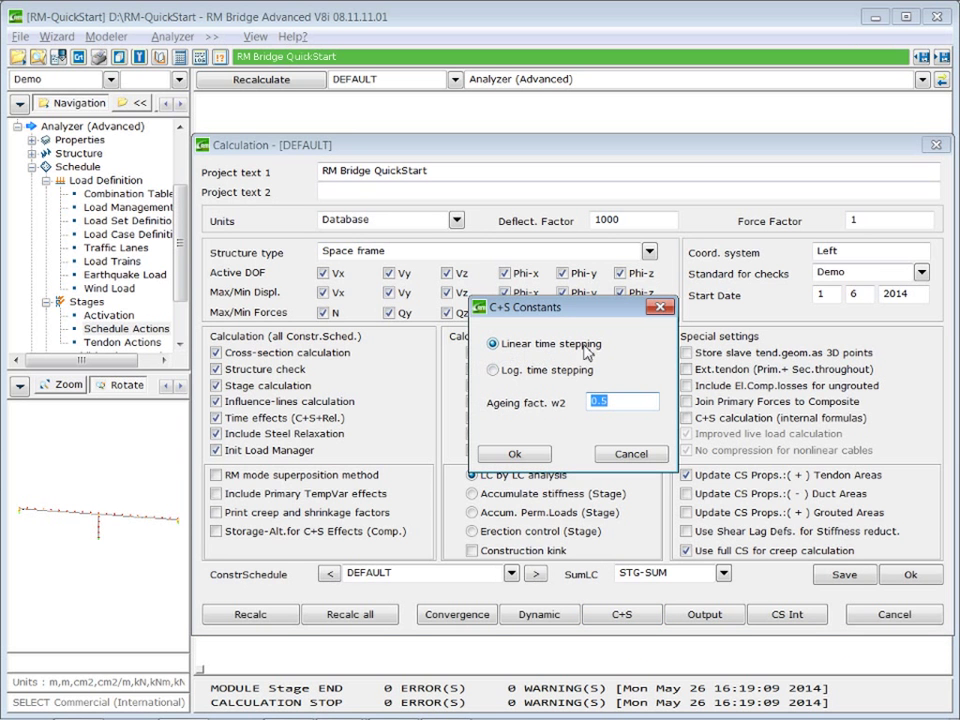
click(494, 375)
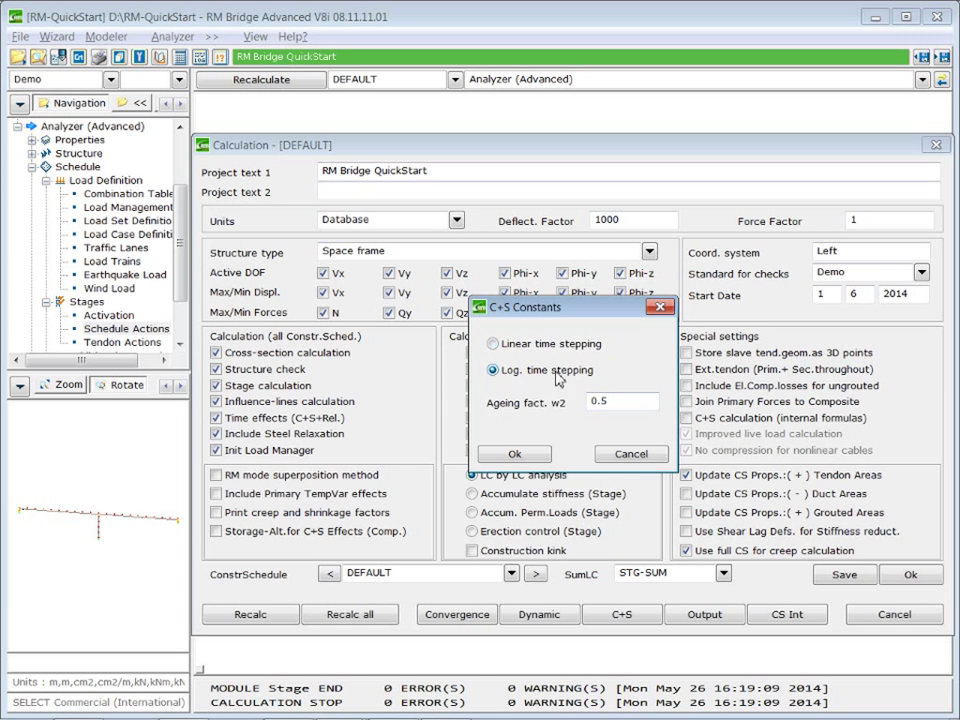
click(516, 456)
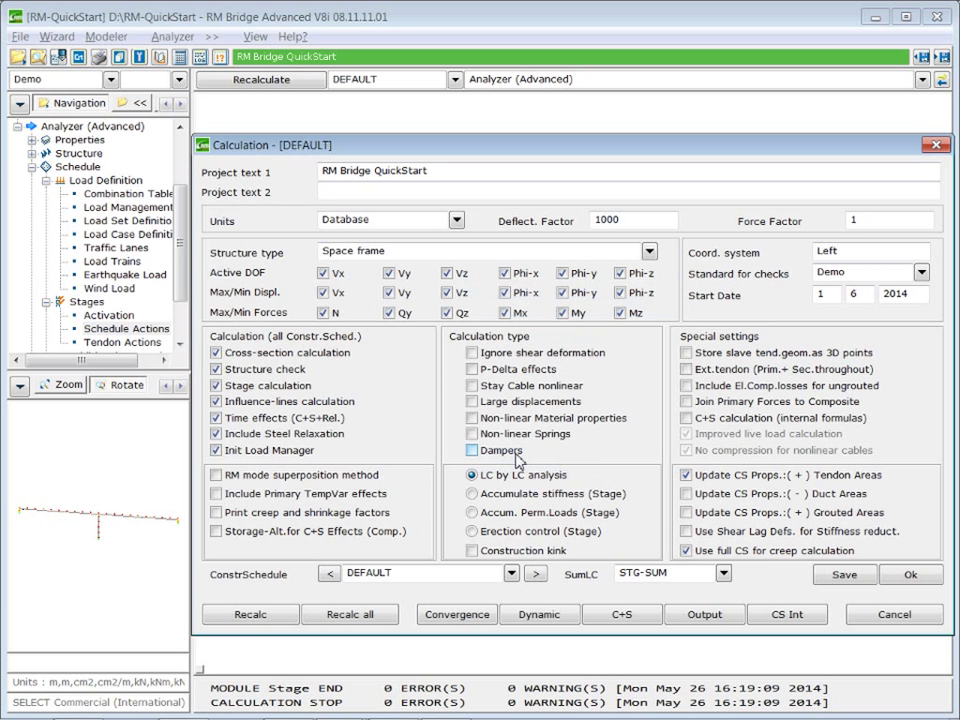
click(243, 616)
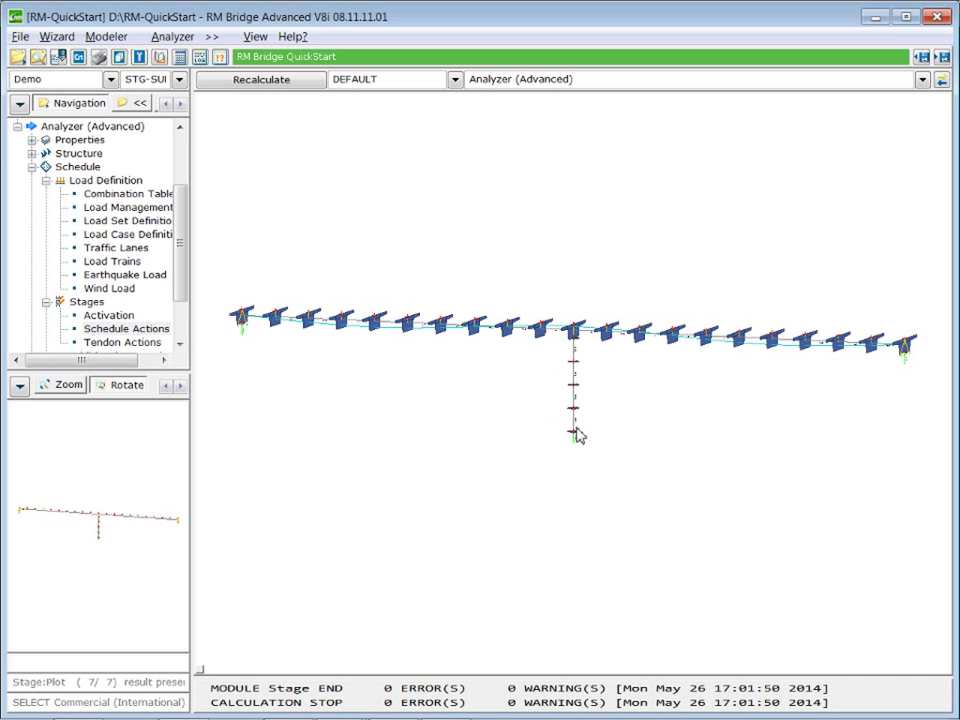
Display the total Mz moment diagram of load case CS-SUM on the bridge model with automatic force scaling.
right_click(592, 246)
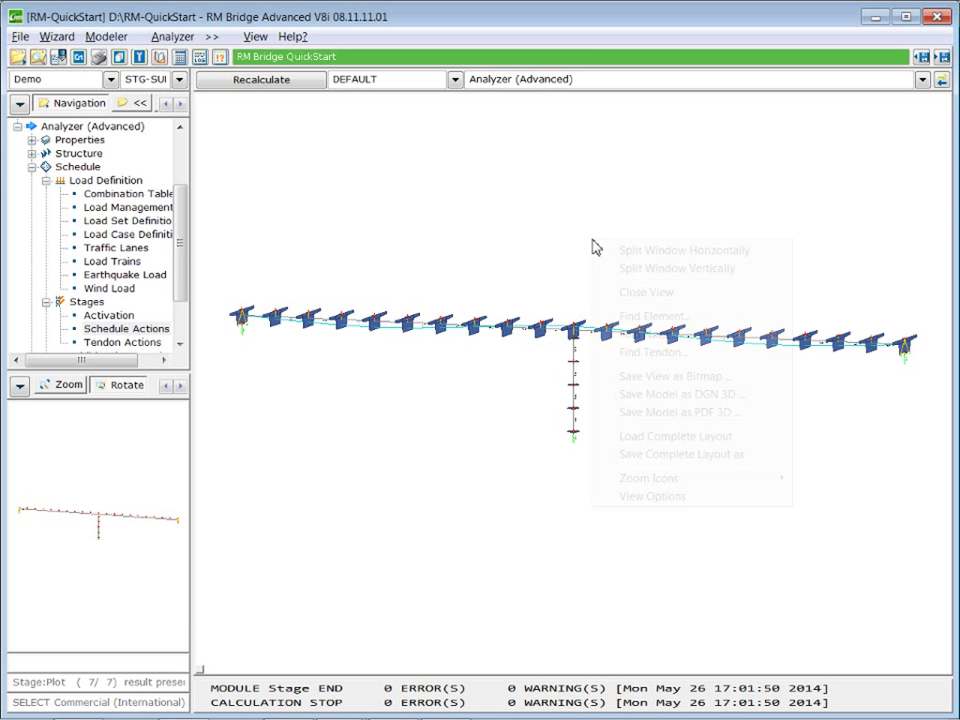
click(656, 506)
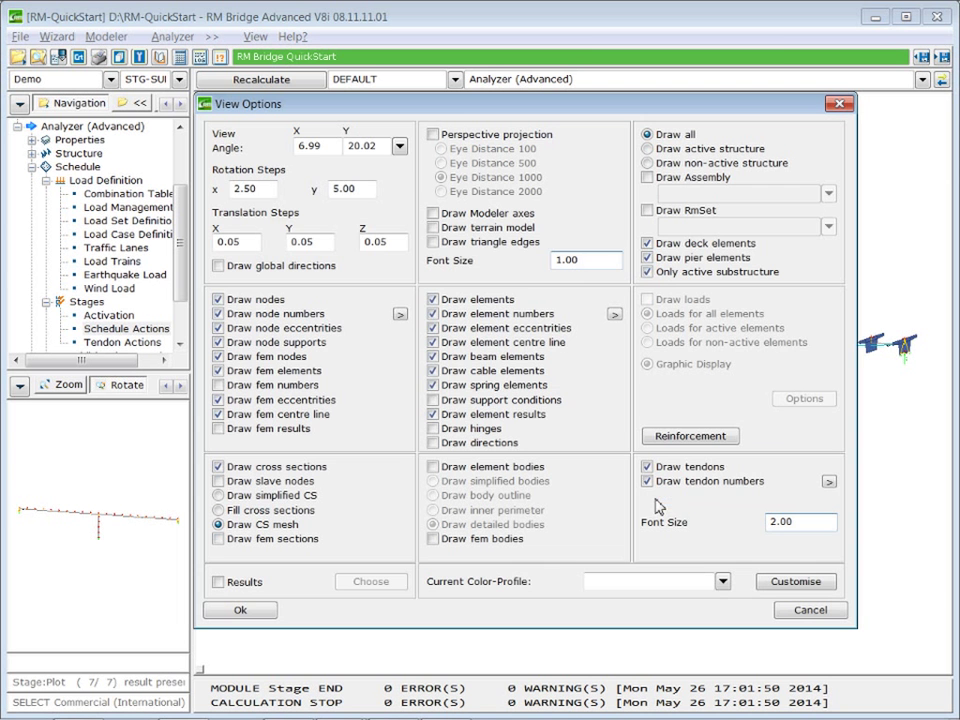
click(218, 582)
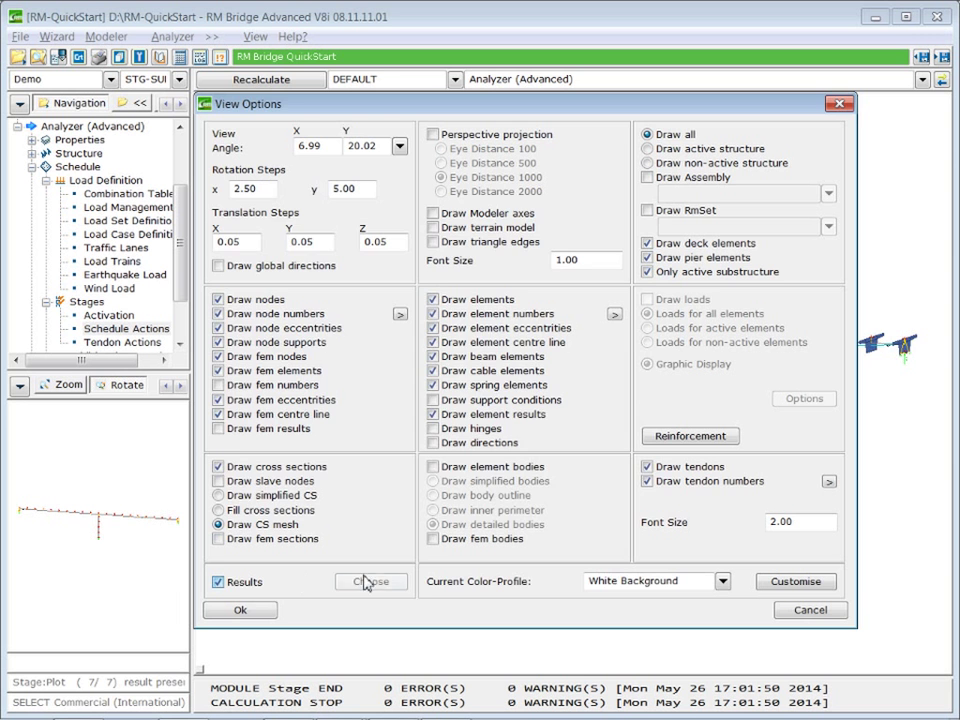
click(373, 582)
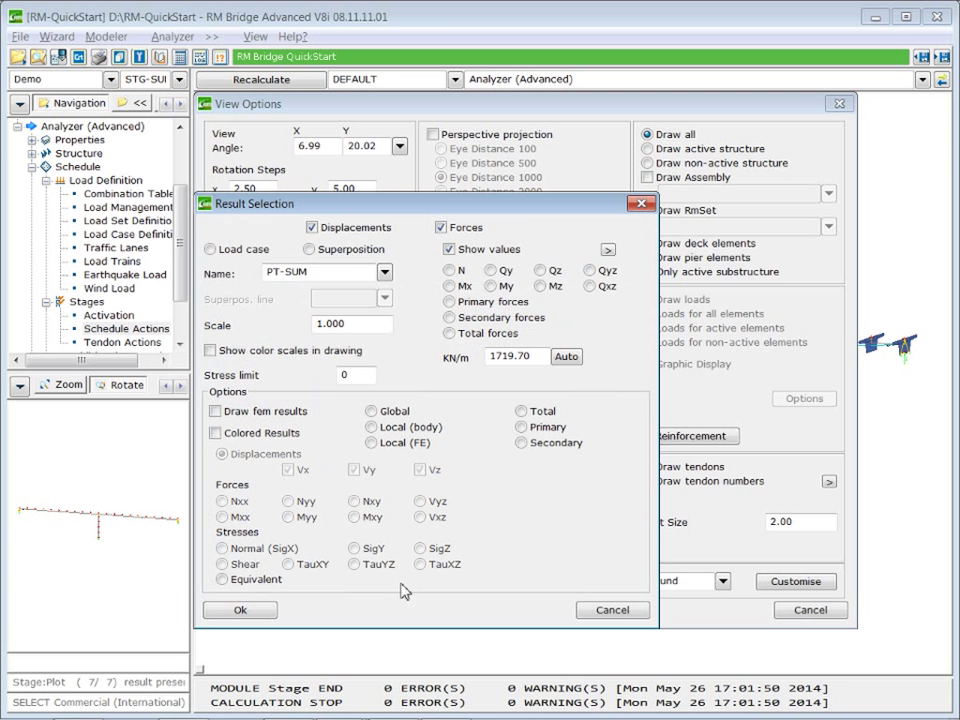
click(384, 272)
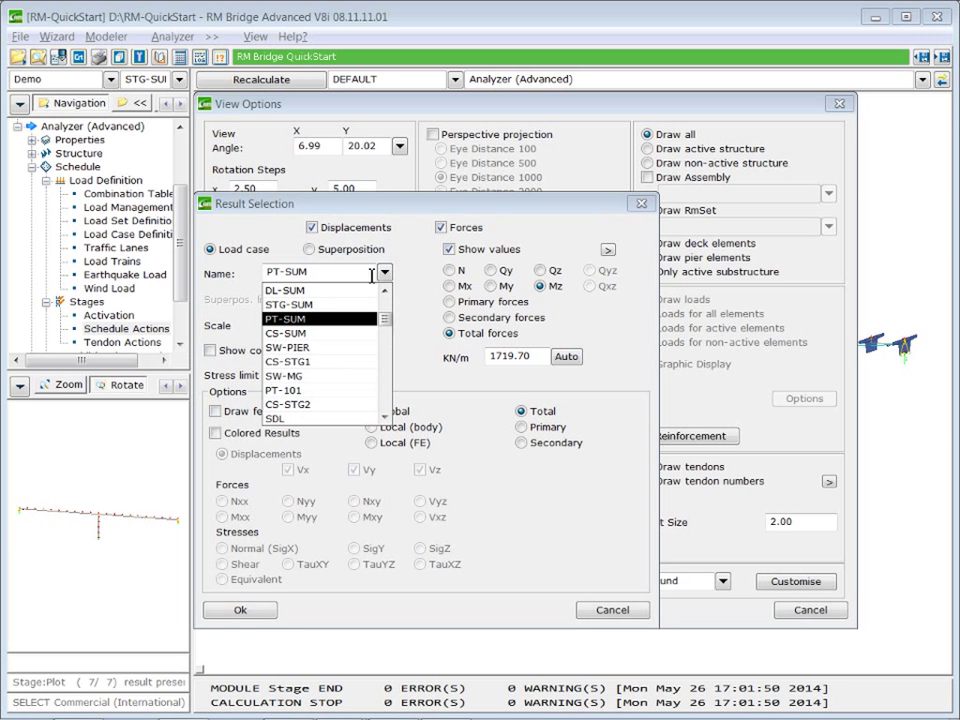
click(309, 334)
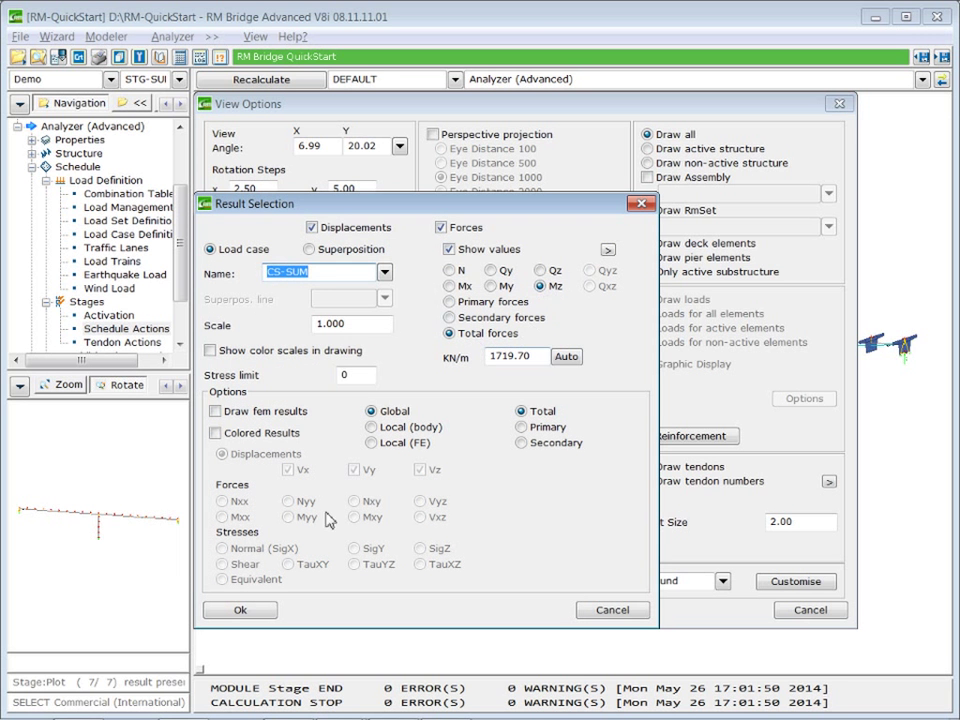
click(563, 357)
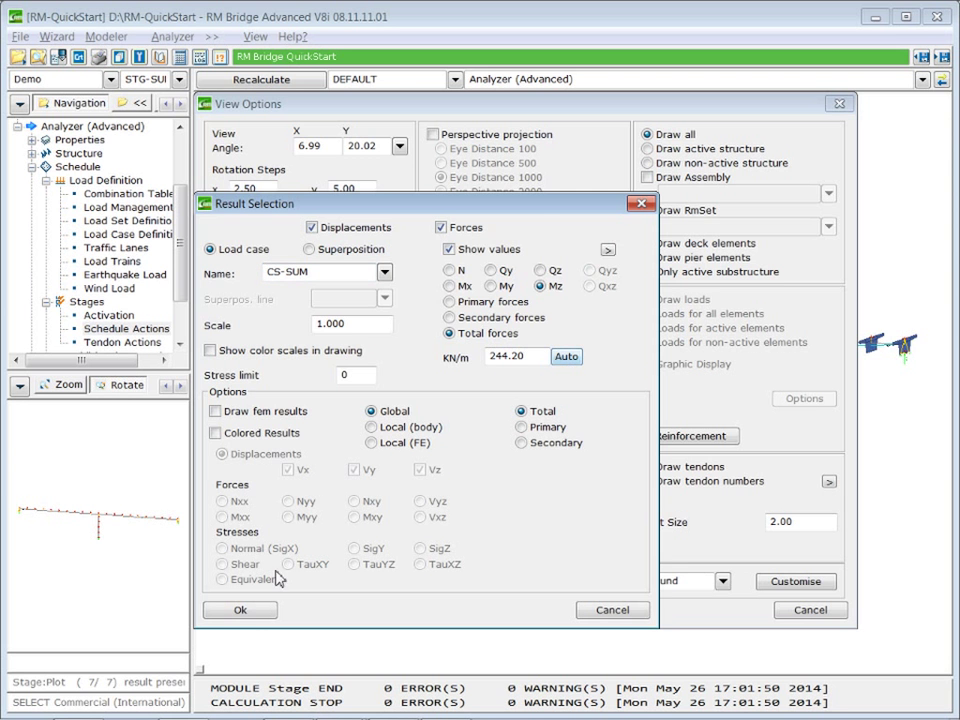
click(244, 611)
click(242, 612)
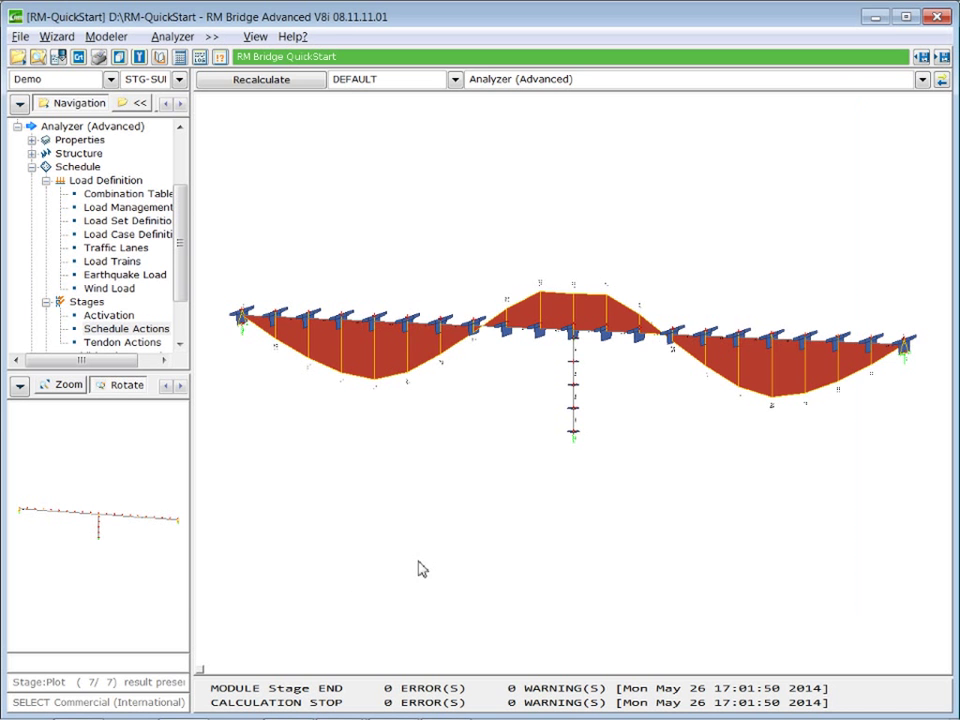